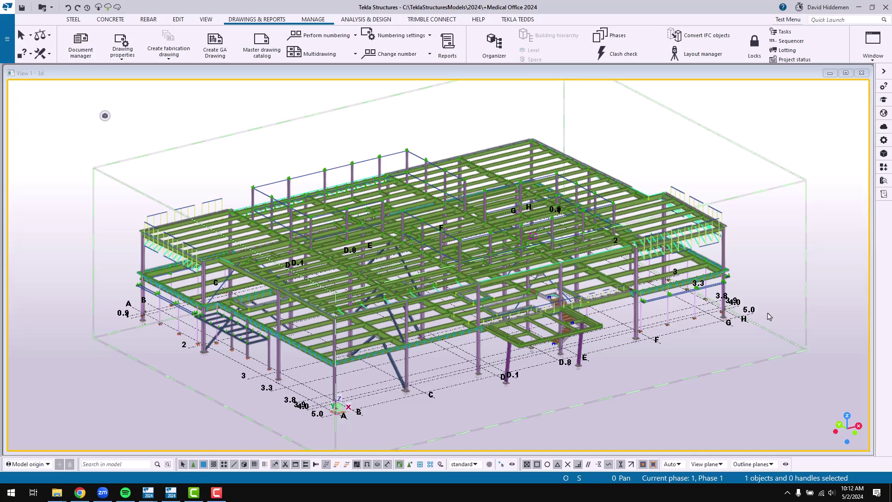
Zoom in on the upper roof beams of the Medical Office 2024 steel frame.
scroll(530, 183, up, 5)
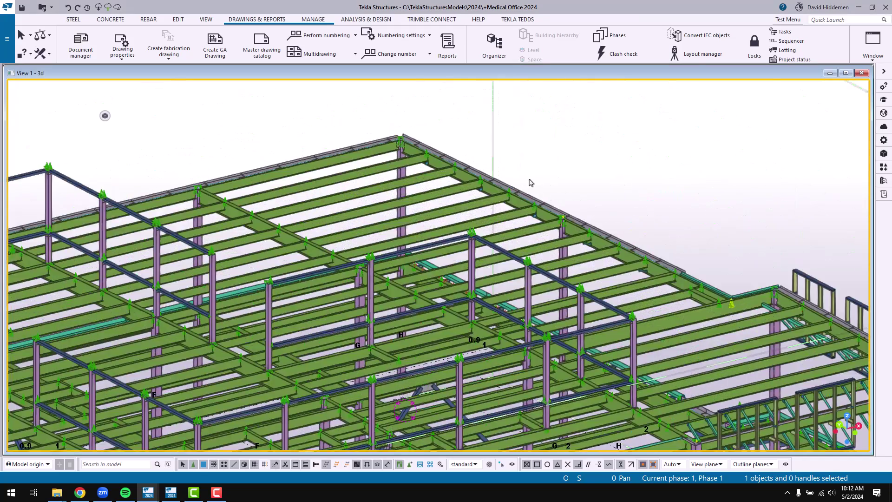
scroll(531, 183, up, 2)
scroll(547, 203, up, 3)
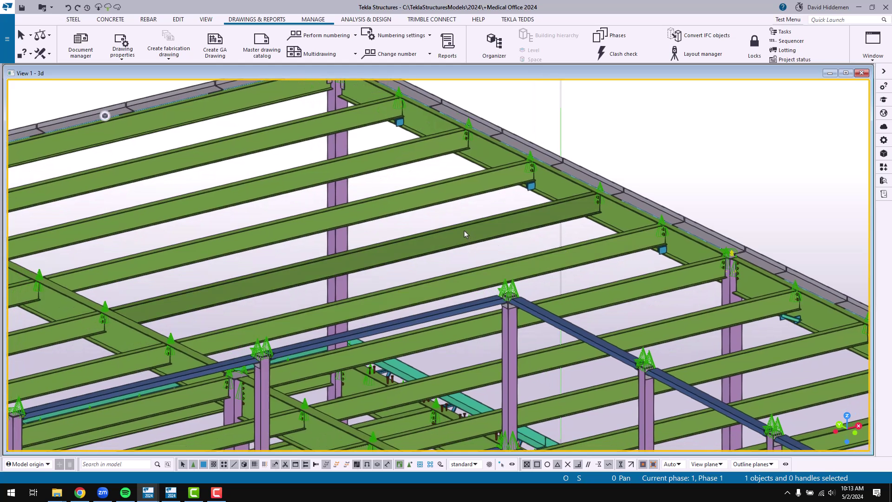
Change the selected W12X16 roof beam's profile to W14X22.
double_click(464, 231)
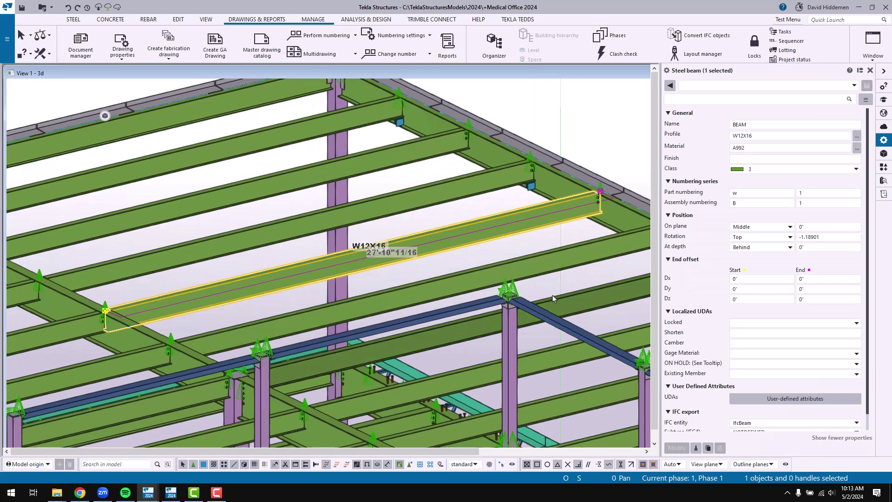
click(763, 135)
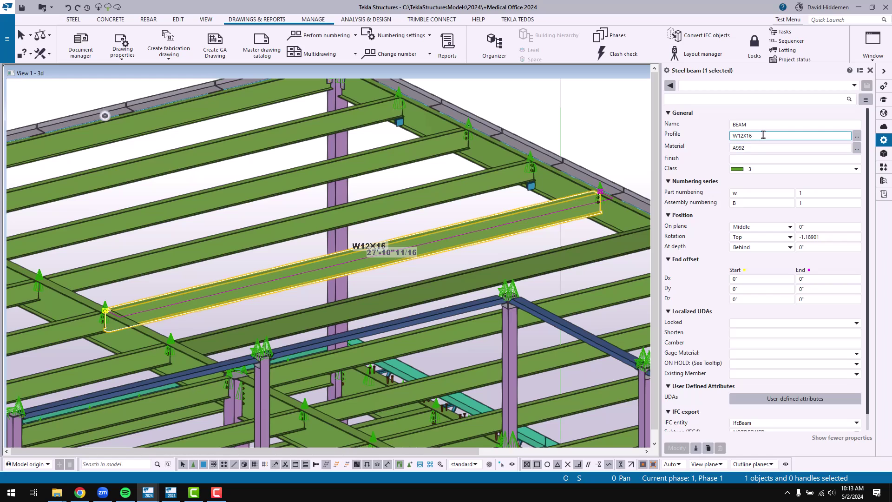
double_click(763, 135)
text(w14x22)
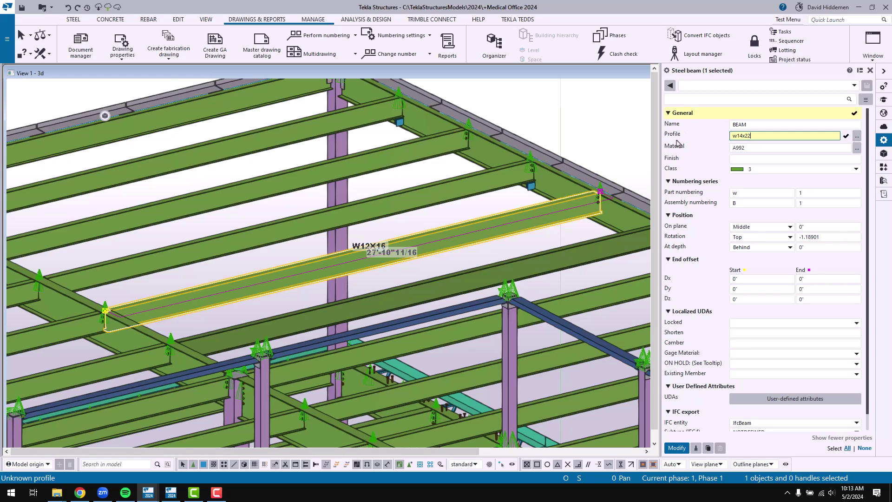
click(675, 452)
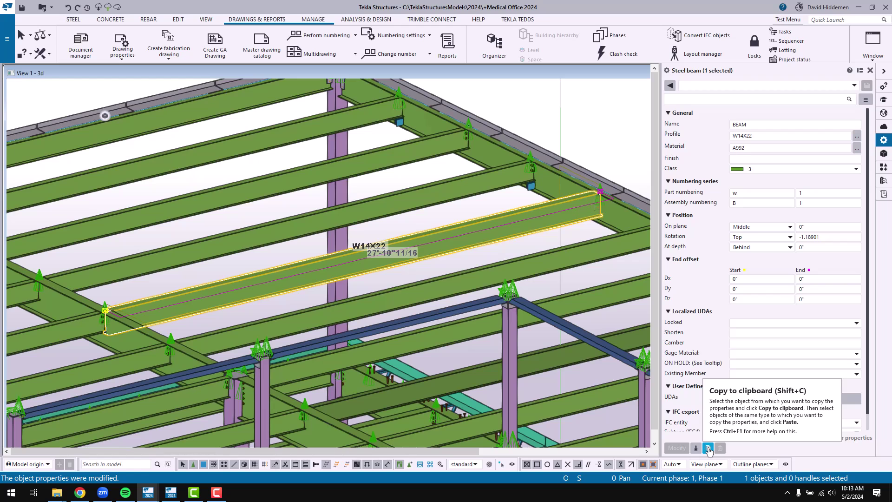
Copy the W14X22 beam's properties, then change the upper roof beam to W12X26.
click(708, 448)
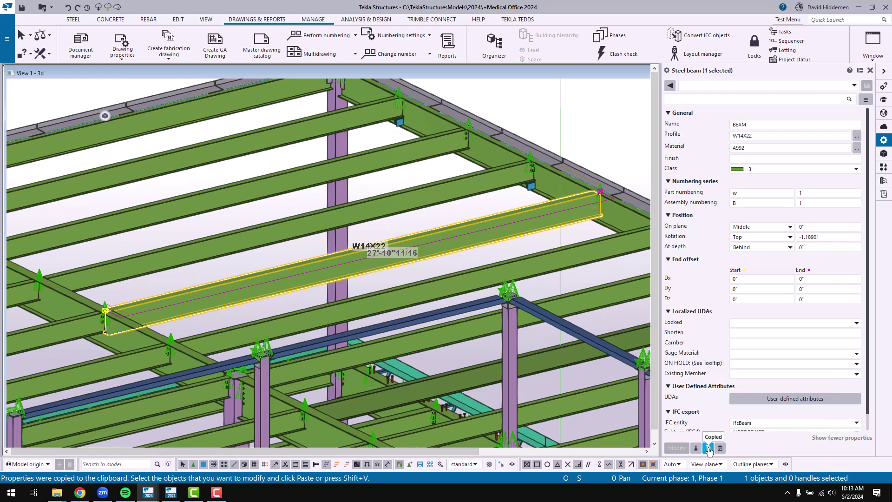
key(Escape)
scroll(469, 222, up, 4)
click(441, 175)
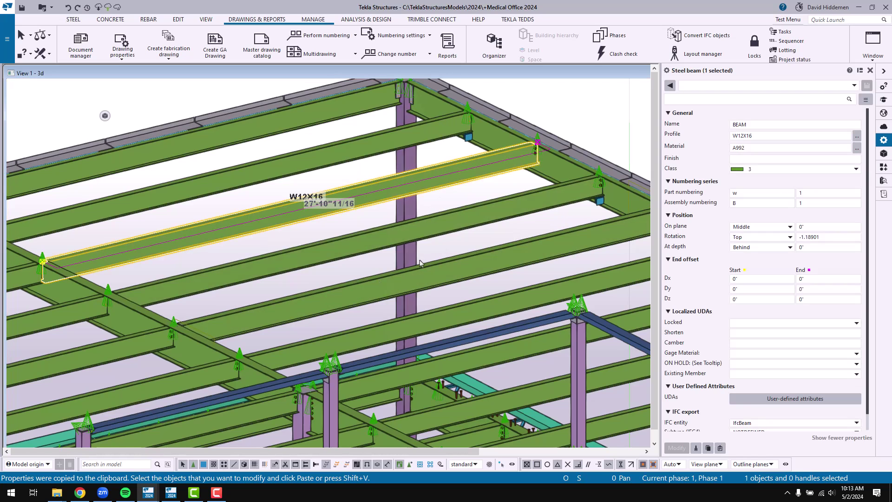
click(766, 136)
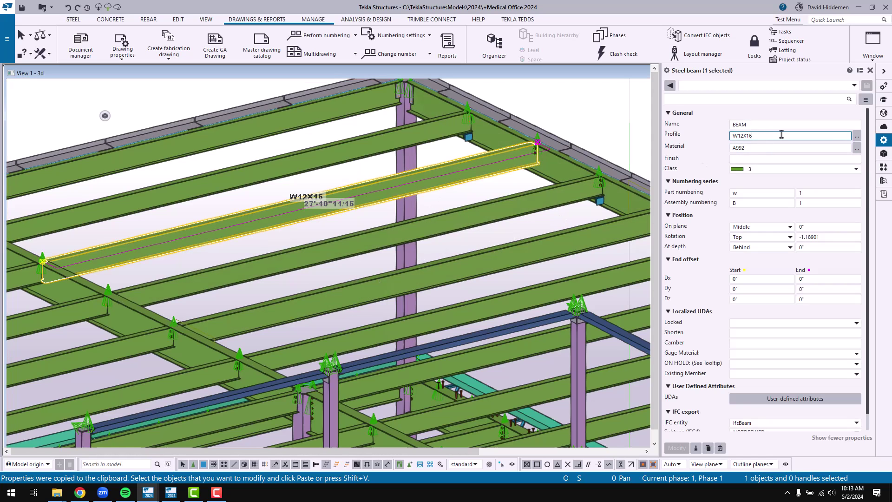
key(Left)
key(BackSpace)
text(2)
key(Return)
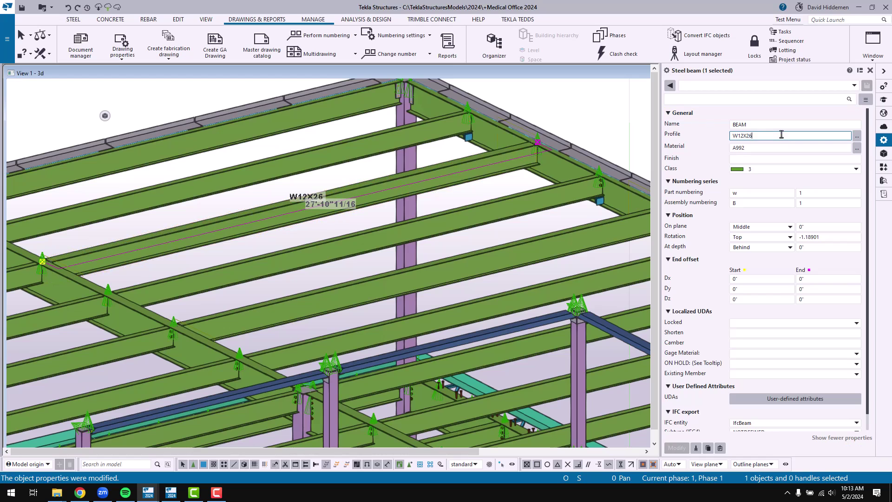
Change another W12X16 roof beam's profile to W10X22.
click(418, 134)
double_click(739, 135)
text(W10X22)
key(Return)
Paste the copied W14X22 properties onto the lower-left W12X16 roof beam.
middle_drag(275, 228, 485, 191)
click(166, 255)
scroll(166, 254, up, 5)
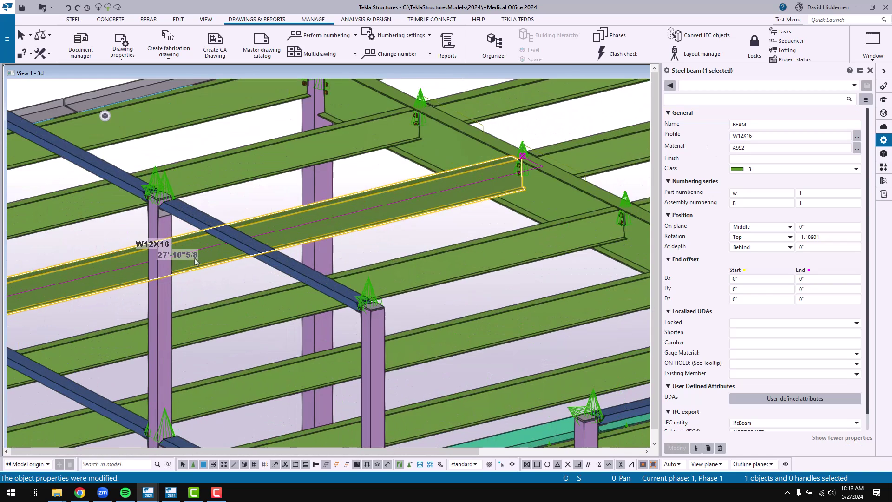
click(719, 448)
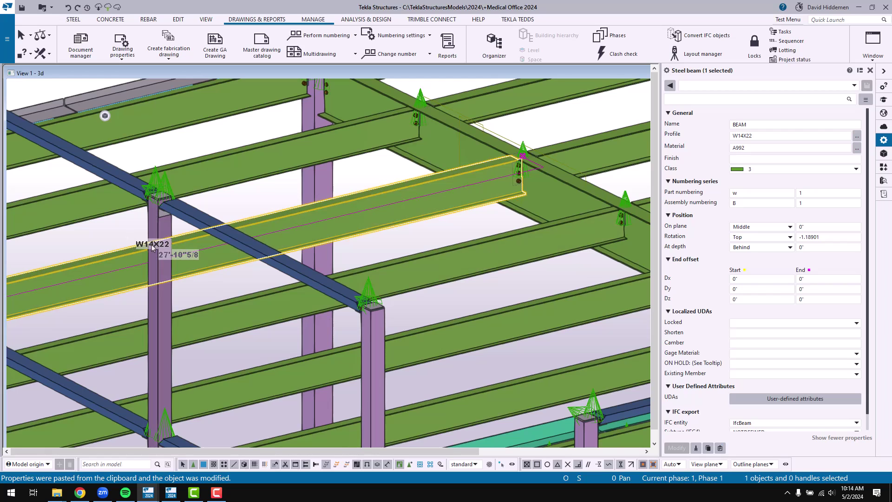
middle_drag(152, 249, 217, 257)
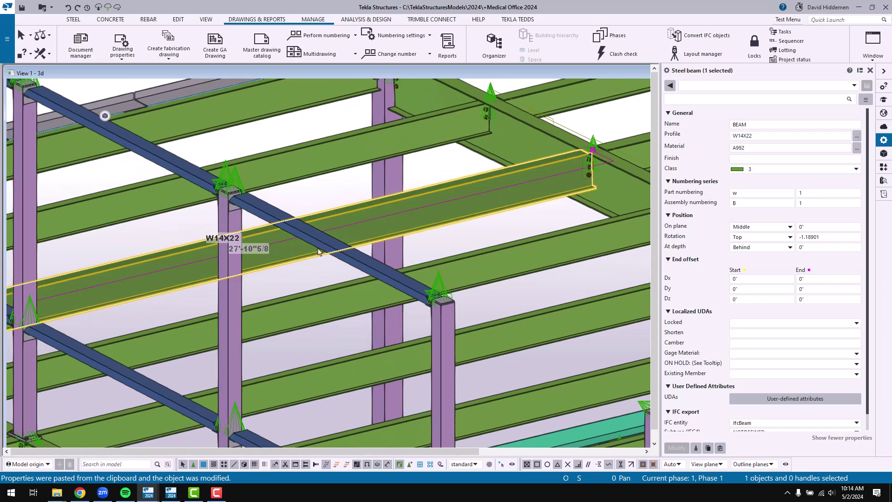
ctrl+middle_drag(163, 314, 361, 252)
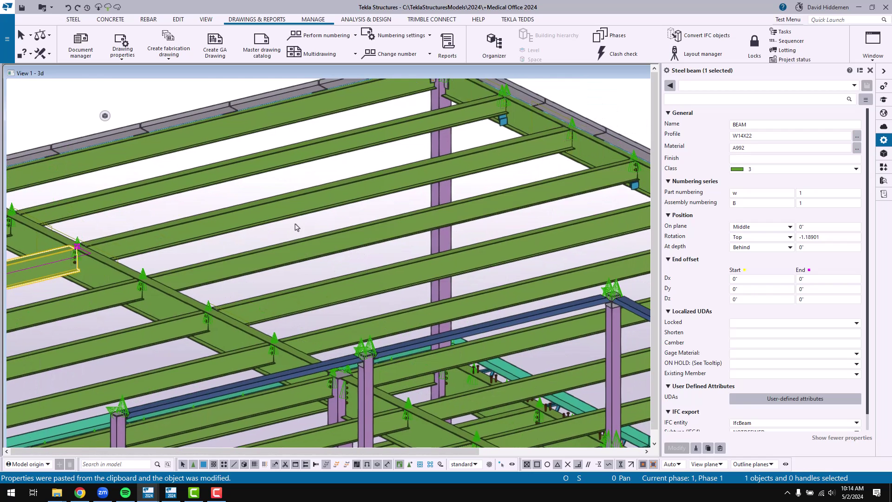
Start a new steel beam with the W8X10 profile from the profile catalog.
click(311, 237)
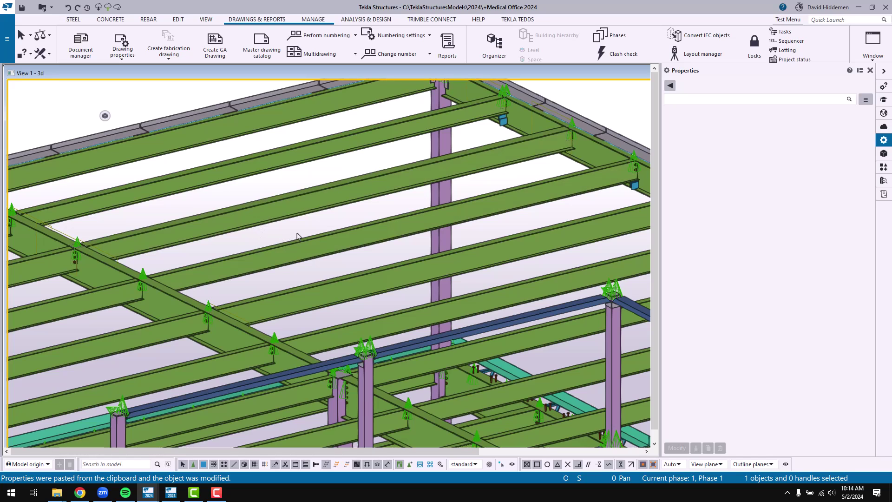
click(73, 19)
click(103, 42)
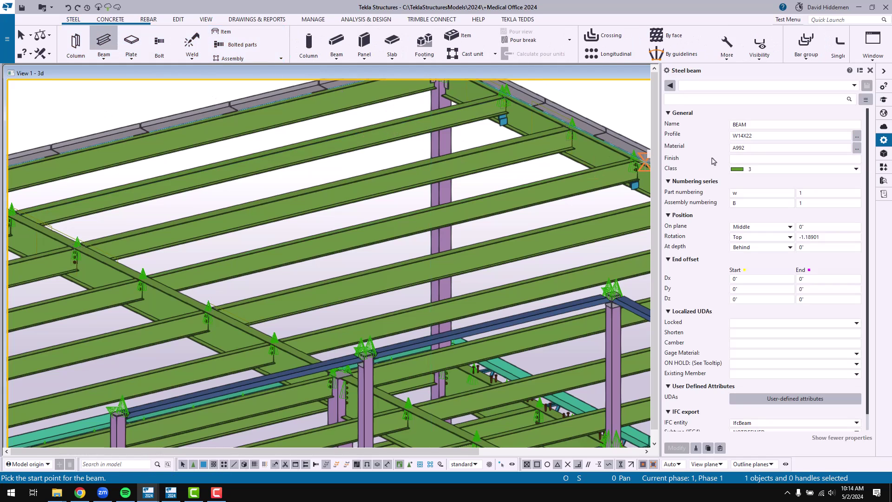
click(856, 135)
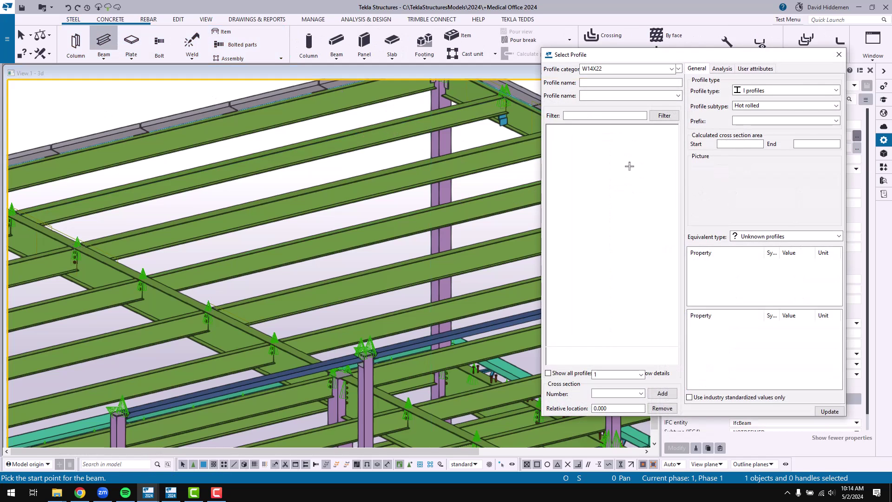
double_click(588, 144)
double_click(602, 152)
Place two W8X10 cross beams spanning between neighbouring roof beams.
click(154, 179)
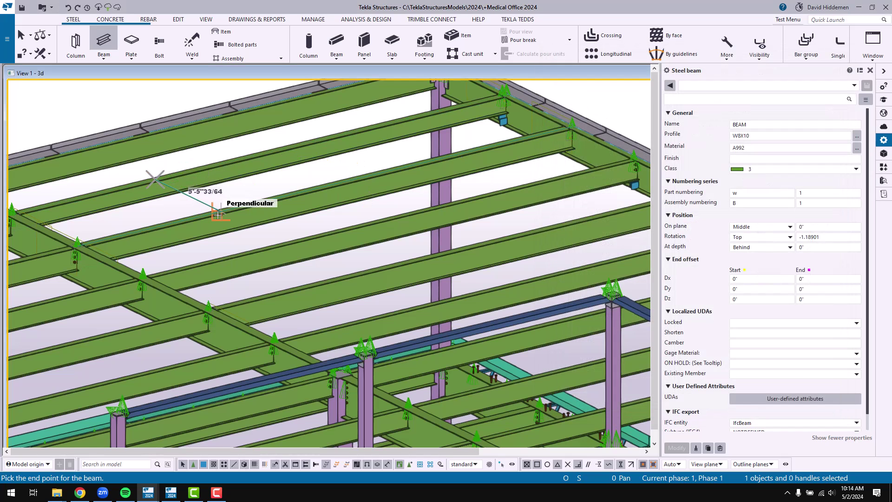
click(219, 214)
click(352, 131)
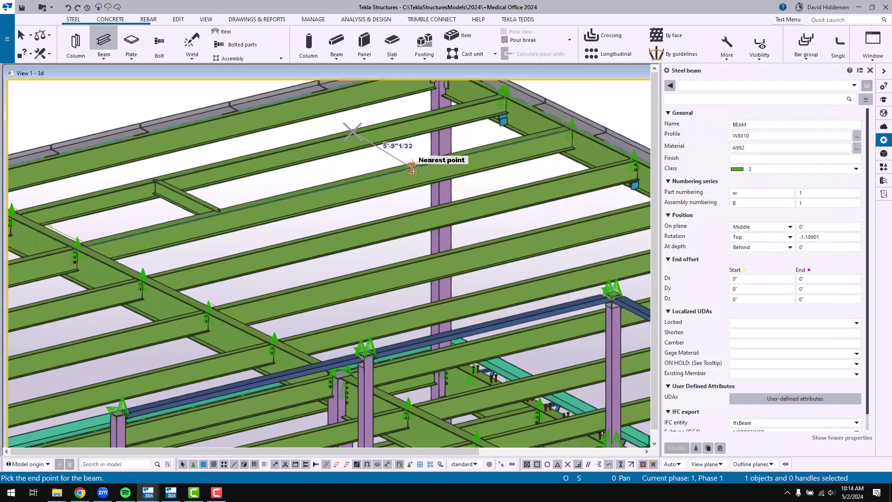
click(416, 166)
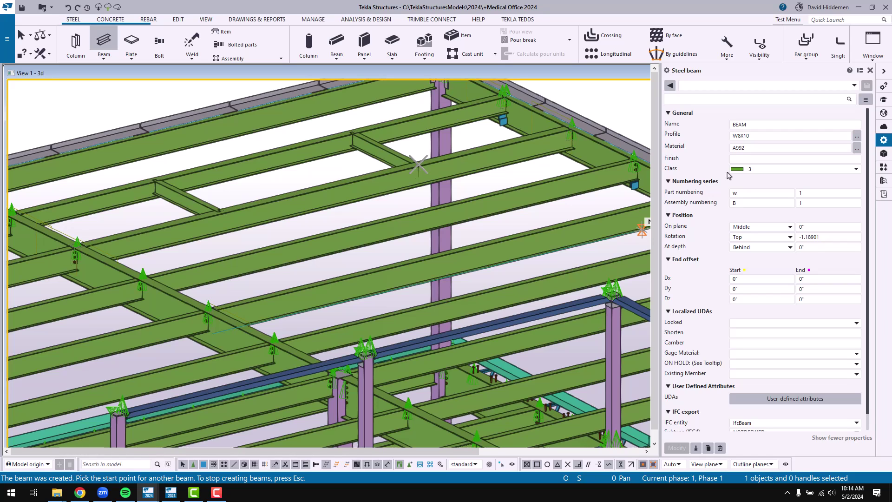
Place a W14X22 cross beam about 5'-5 1/2" long using the pasted properties.
click(719, 449)
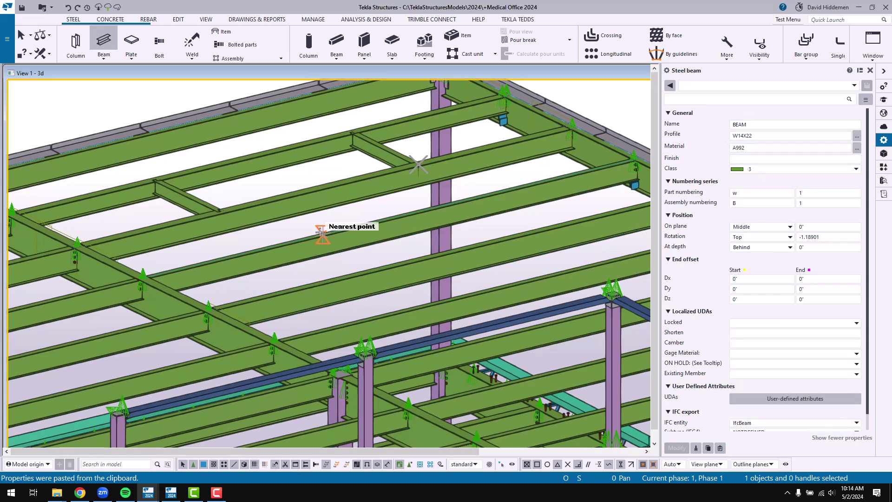
click(291, 193)
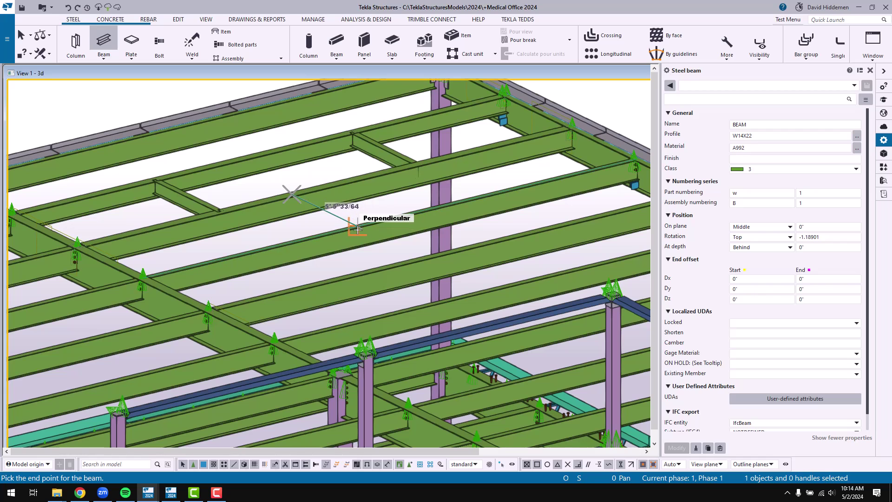
click(342, 207)
scroll(341, 206, up, 3)
key(Escape)
click(307, 211)
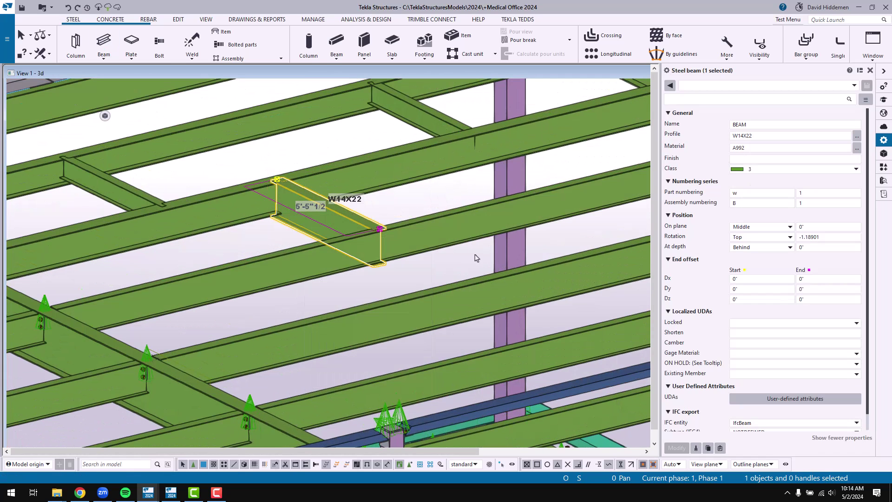
scroll(476, 258, down, 5)
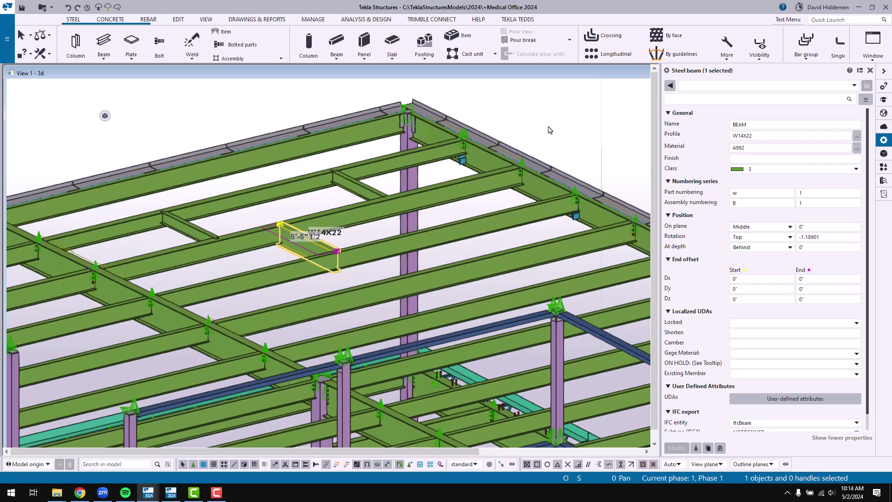
Set the pourstop weld's below-line size to 1/4.
click(550, 130)
scroll(481, 177, up, 10)
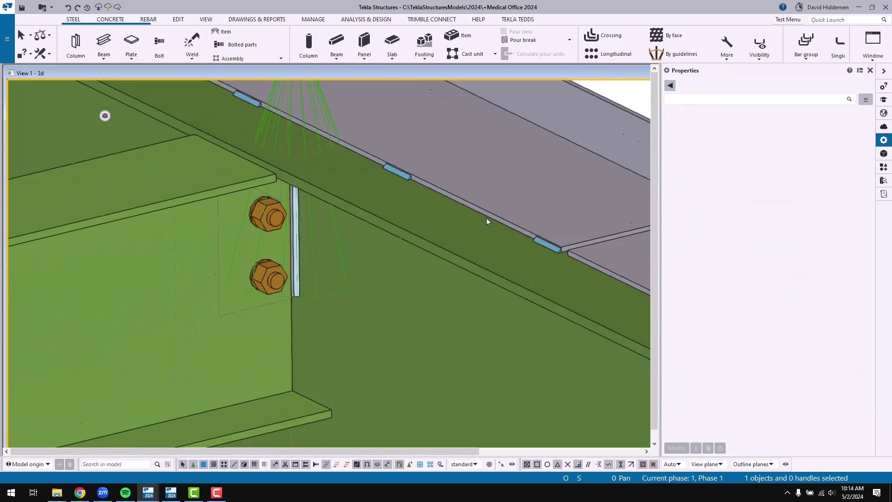
scroll(539, 241, up, 2)
click(560, 252)
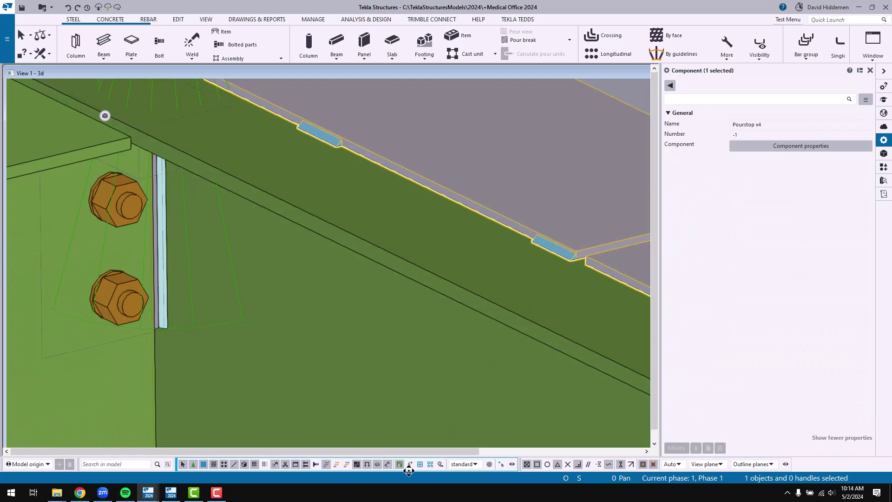
click(409, 464)
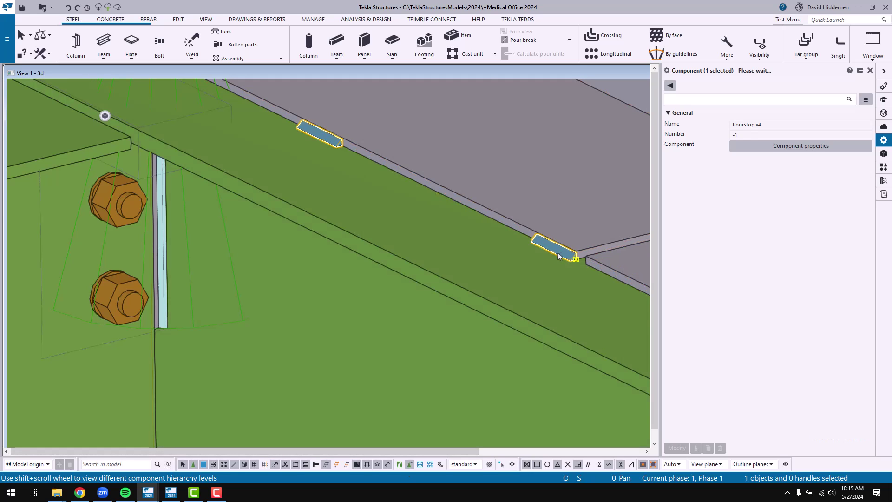
shift+scroll(549, 256, down, 1)
drag(816, 246, 773, 246)
text(1/4)
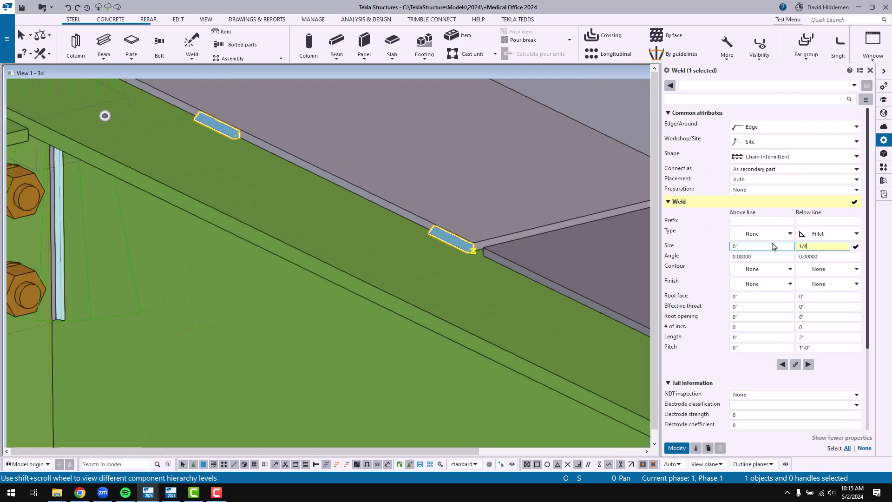
click(676, 449)
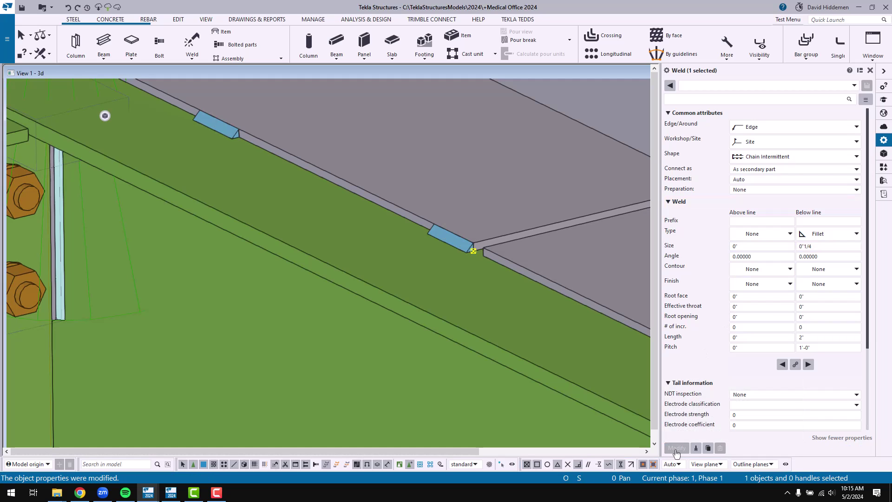
Copy the 1/4 weld properties and paste them onto the beam's intermittent top-flange weld.
click(708, 449)
scroll(473, 384, down, 10)
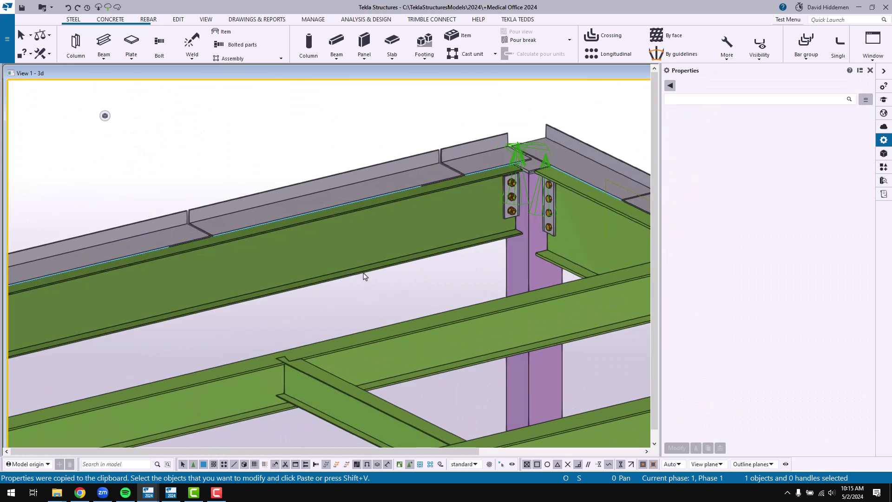
scroll(513, 212, up, 5)
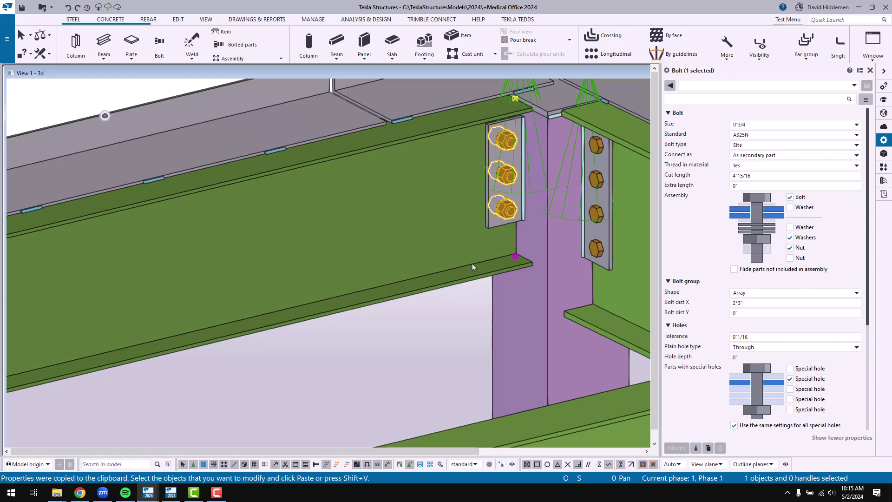
click(464, 263)
scroll(451, 281, down, 3)
scroll(450, 281, up, 5)
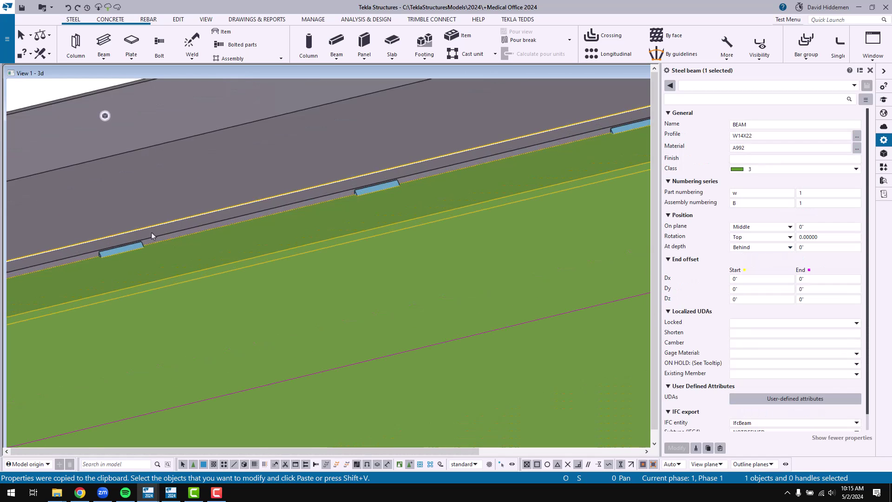
click(129, 251)
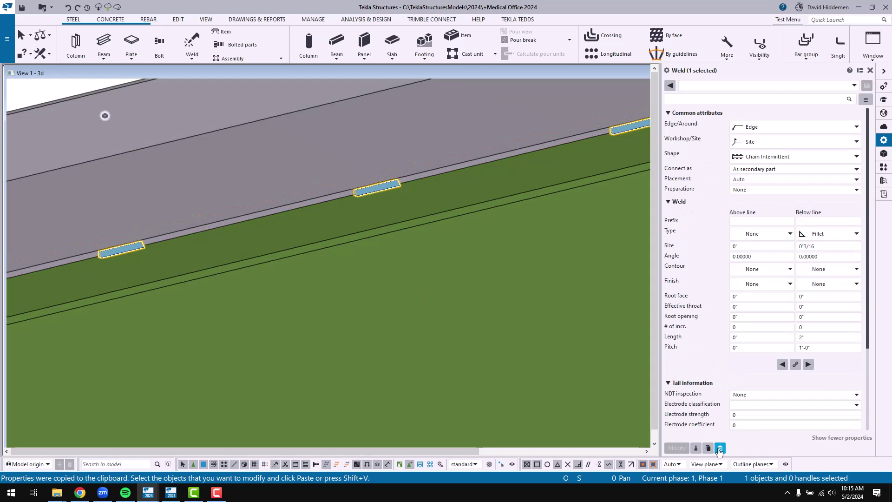
click(719, 448)
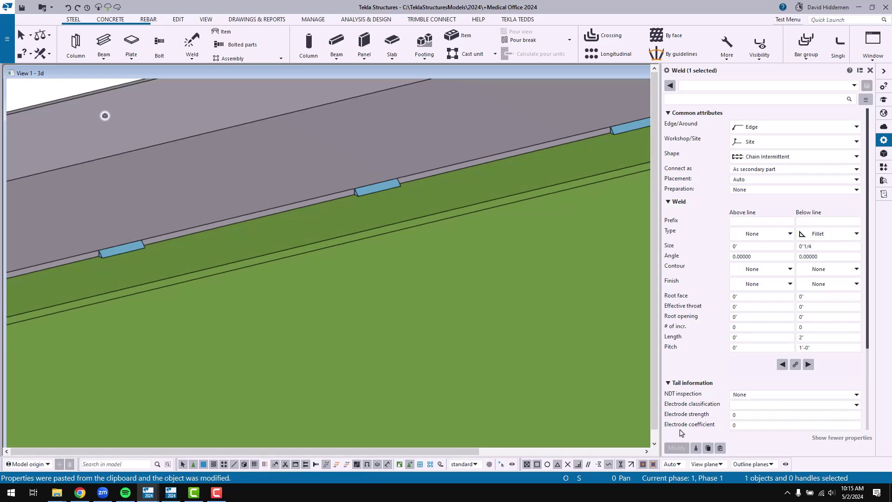
scroll(370, 175, up, 3)
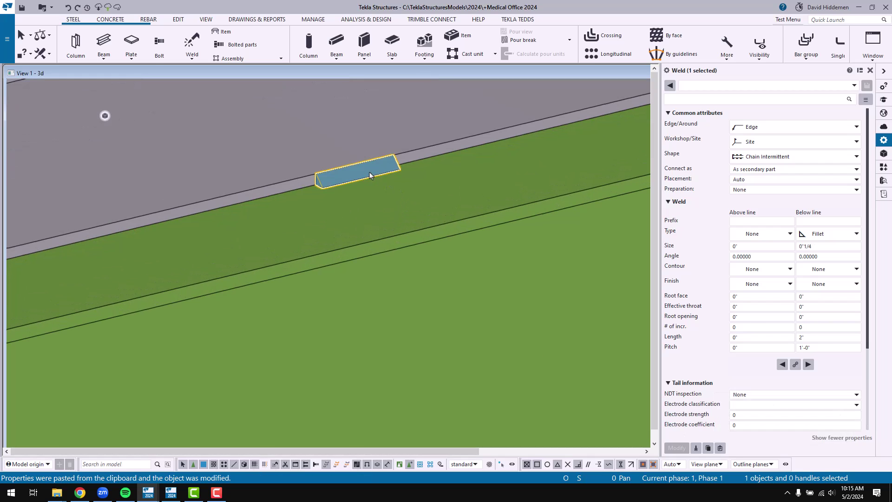
scroll(370, 175, down, 10)
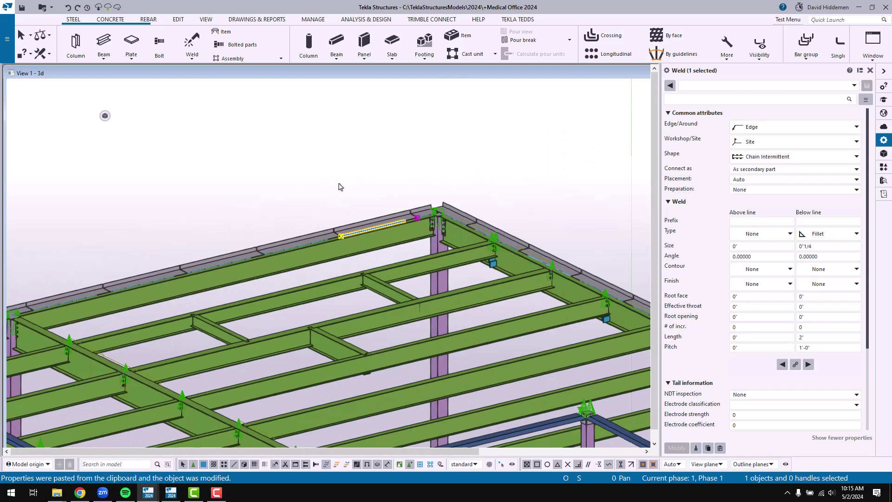
Paste the copied W14X22 properties onto the diagonal W8X10 beam.
click(340, 187)
middle_drag(334, 192, 400, 159)
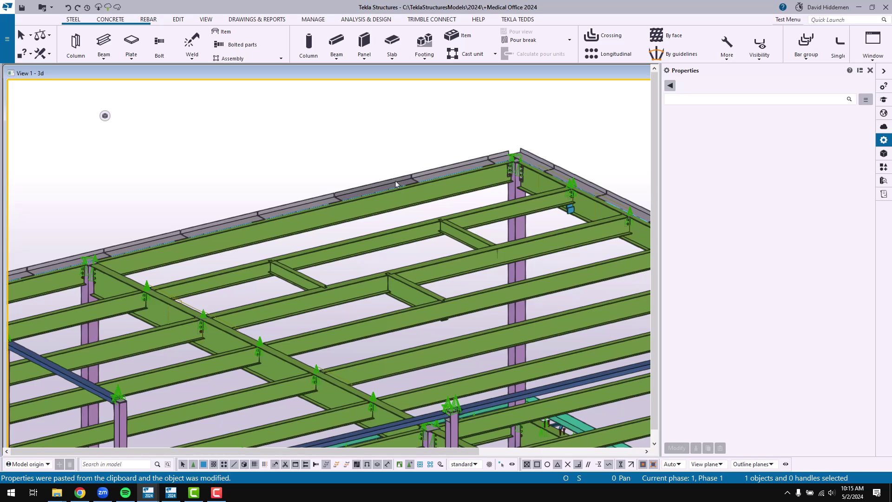
scroll(416, 226, up, 5)
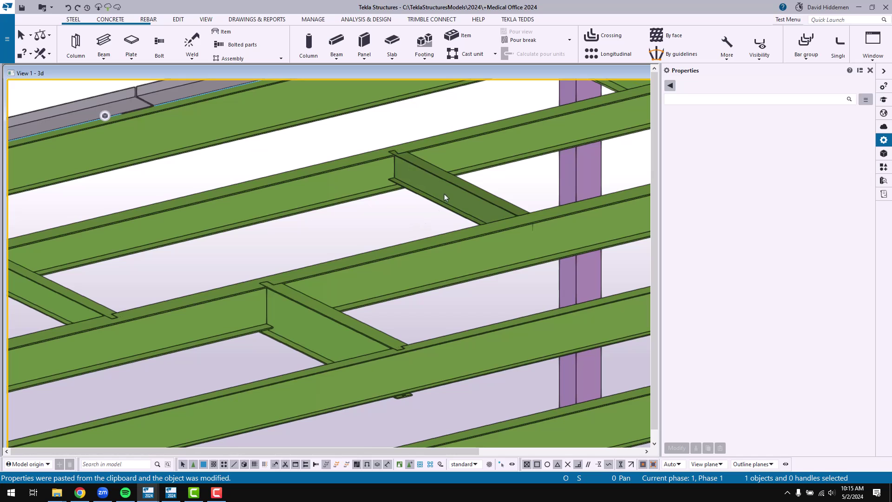
click(444, 194)
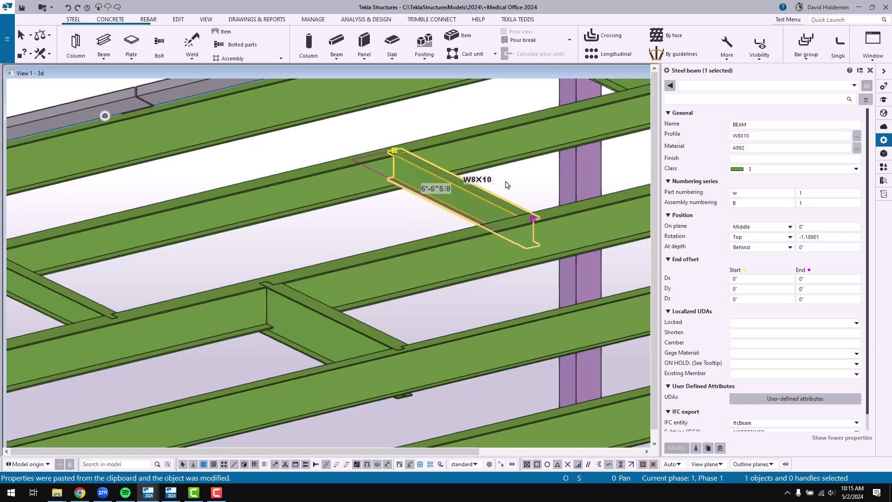
click(719, 448)
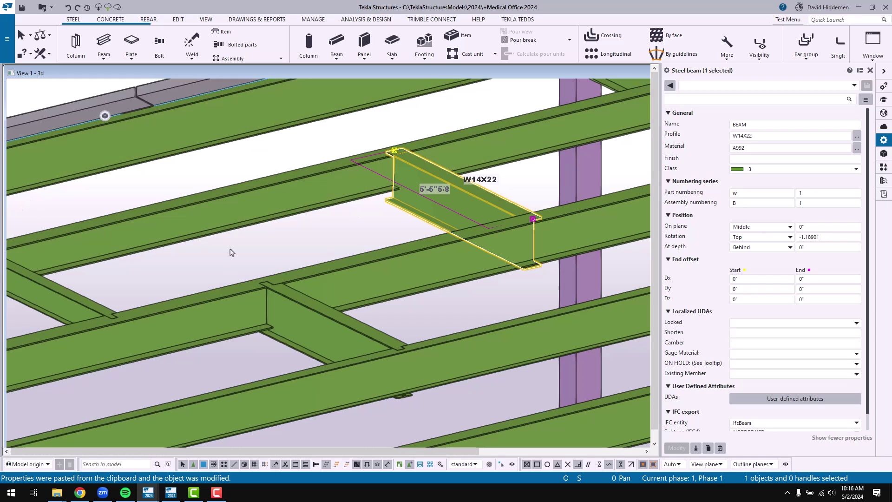
Open plan drawing G [4] from the Document manager and zoom in on the beam marks.
click(260, 20)
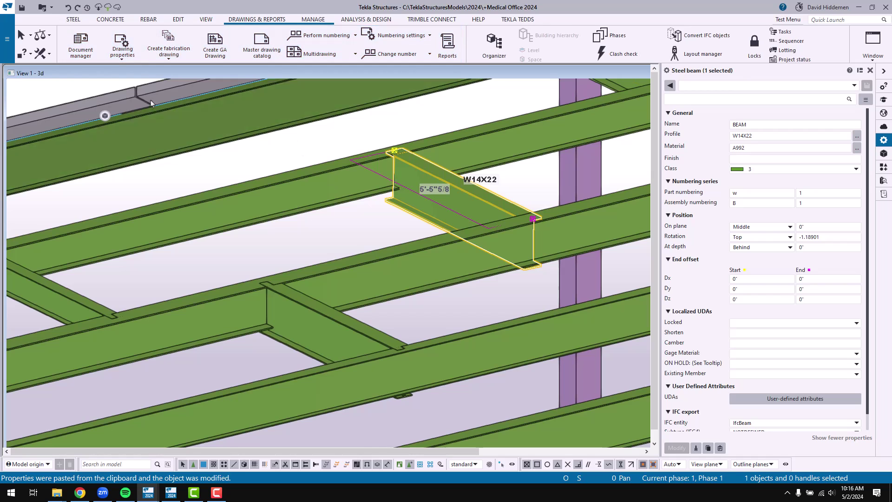
click(81, 51)
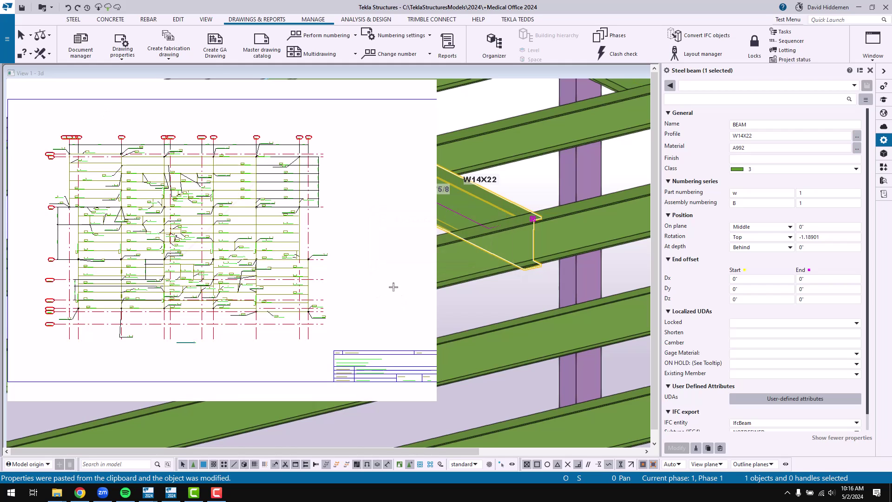
click(413, 73)
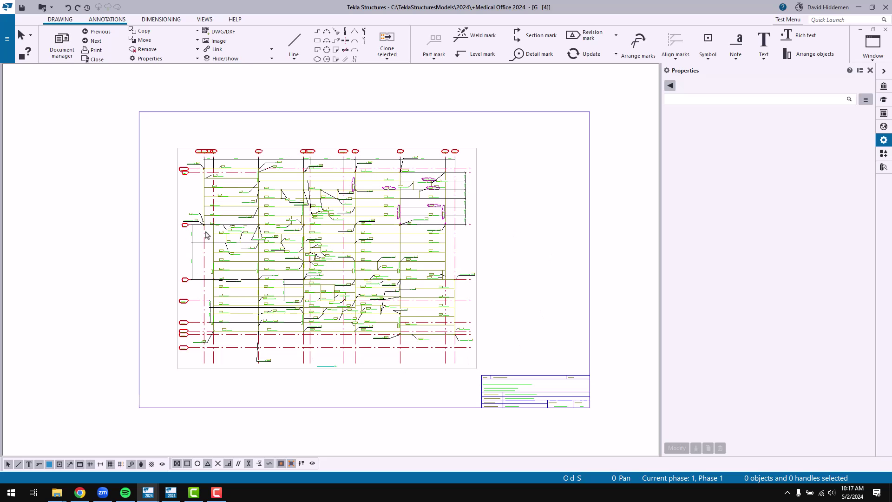
scroll(196, 209, up, 10)
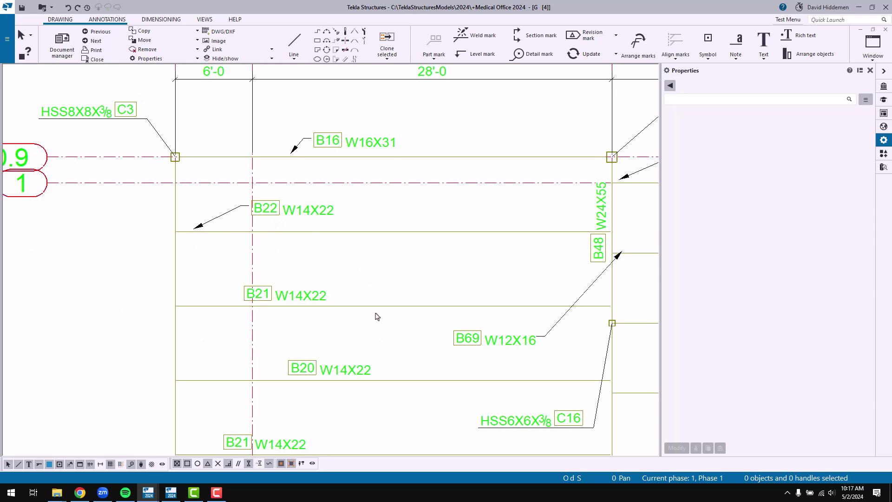
Set the B22 part mark's leader line to Along line and copy its properties.
click(308, 213)
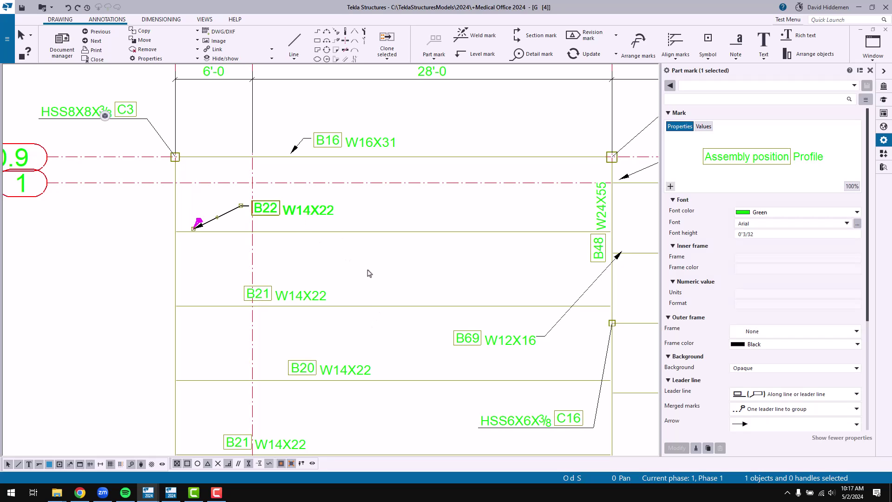
click(777, 395)
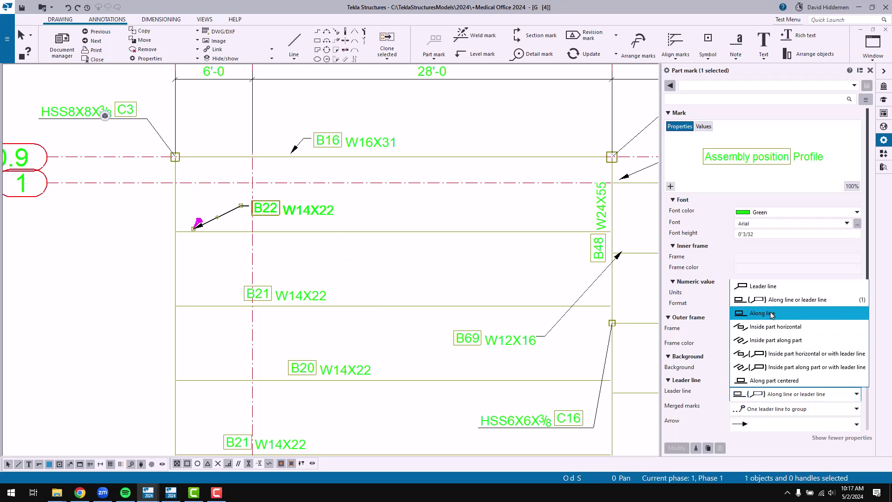
click(771, 314)
click(683, 449)
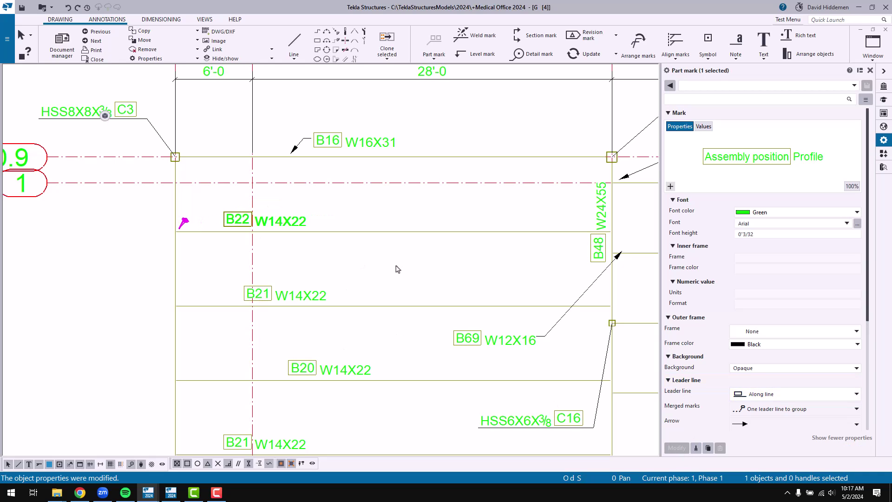
click(708, 449)
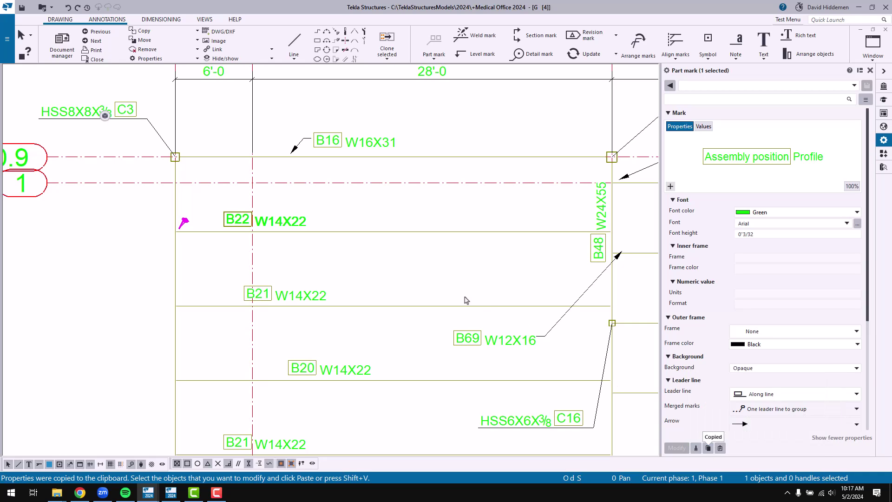
click(408, 273)
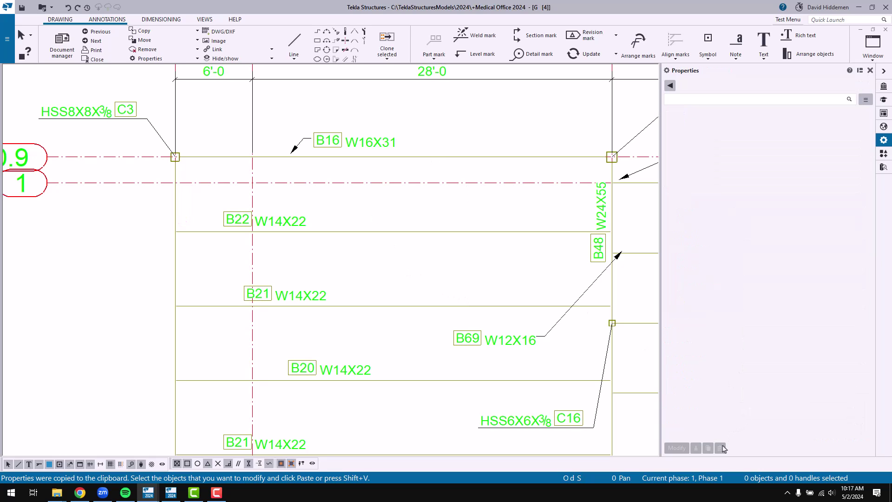
Paste the along-line mark properties onto the B16 W16X31 and B51 W18X35 marks.
middle_drag(392, 262, 362, 295)
click(329, 183)
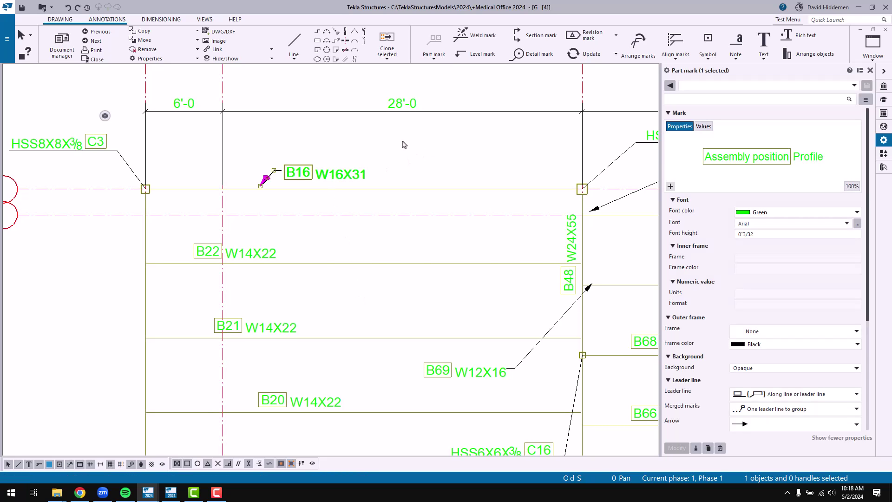
key(ctrl+v)
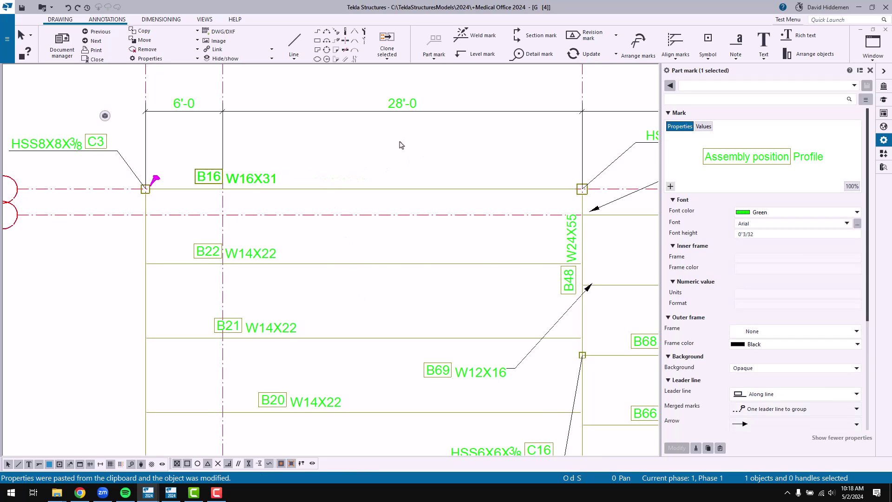
scroll(372, 160, down, 5)
scroll(423, 188, up, 5)
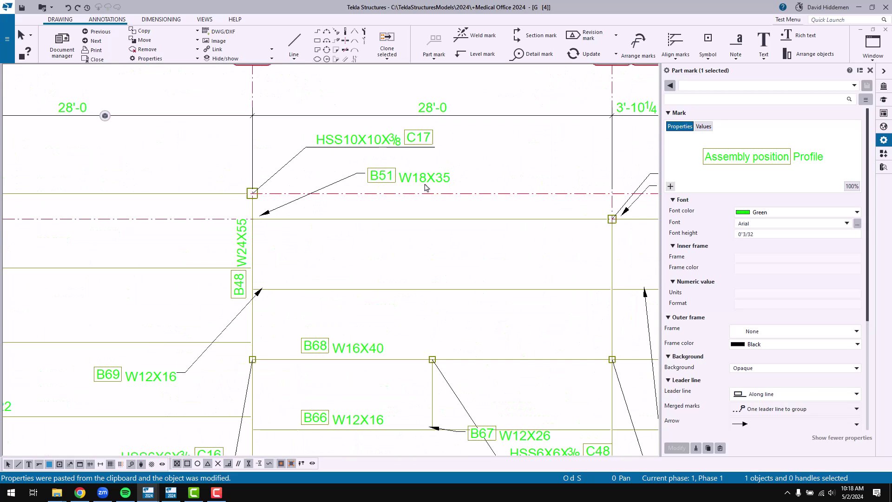
click(426, 183)
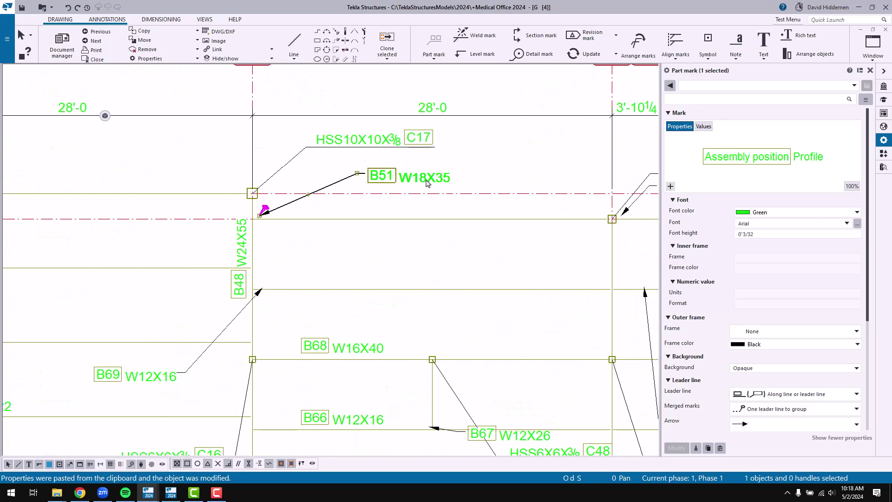
scroll(372, 181, down, 2)
scroll(324, 162, up, 2)
mouse_move(324, 162)
middle_down()
mouse_move(200, 70)
mouse_move(325, 278)
mouse_move(445, 381)
middle_up()
Turn the 28'-0 dimension text red and copy its properties to the clipboard.
click(430, 263)
middle_drag(470, 304, 404, 277)
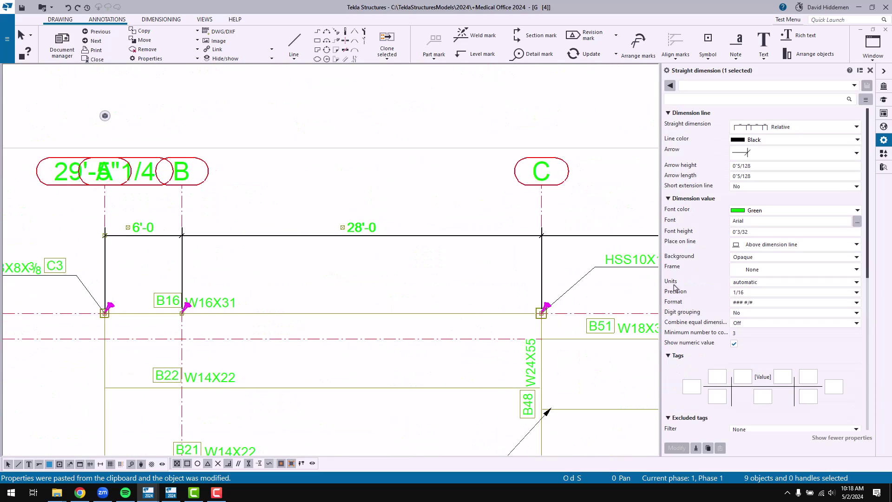
click(785, 212)
click(755, 254)
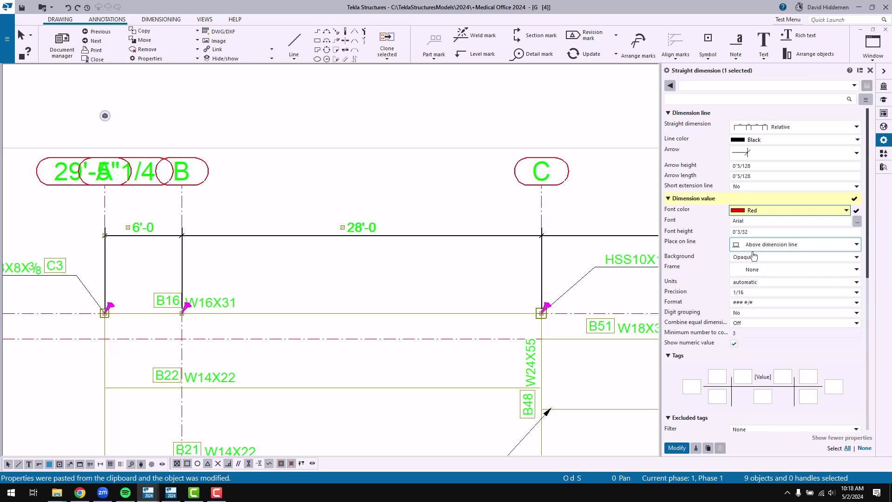
click(677, 448)
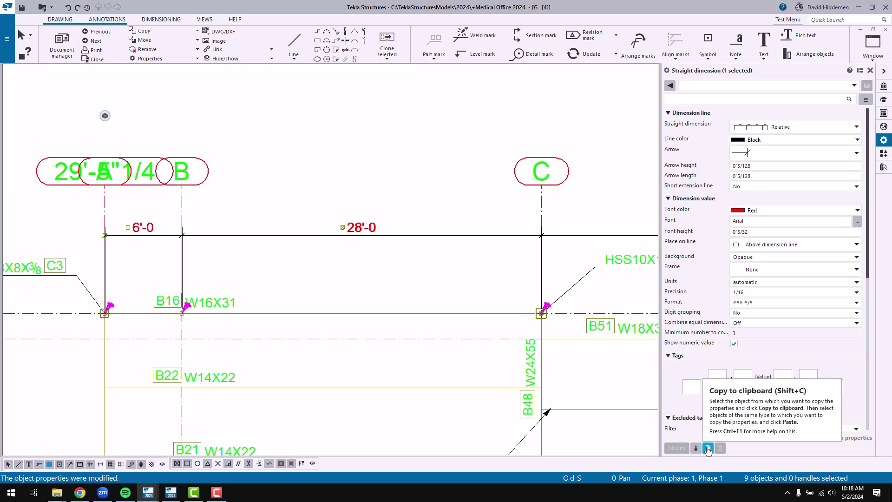
click(707, 448)
Paste the copied properties onto marks B102 W12X14 and B90, placing B102 along its beam.
click(609, 231)
scroll(609, 231, down, 4)
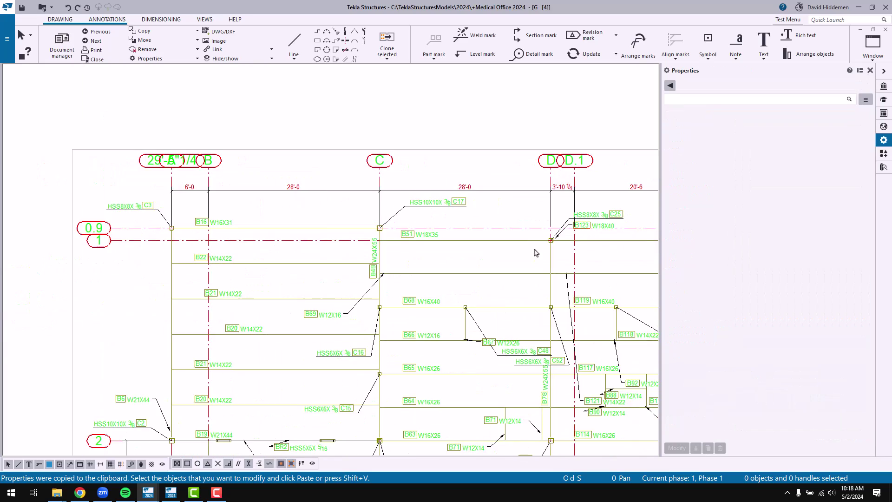
scroll(479, 225, up, 5)
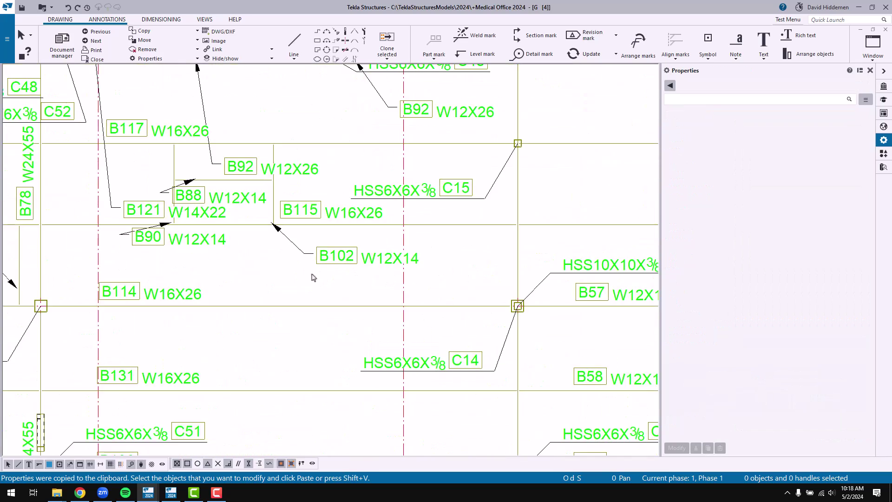
click(370, 265)
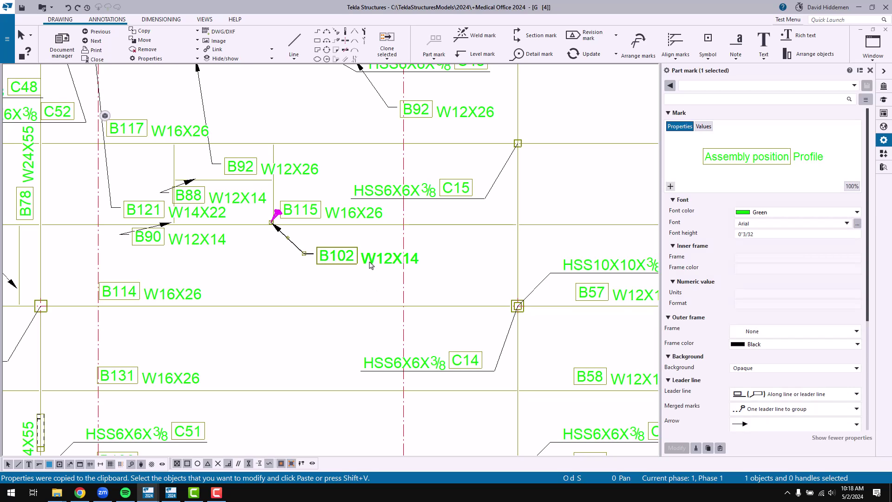
key(shift+v)
drag(263, 253, 259, 213)
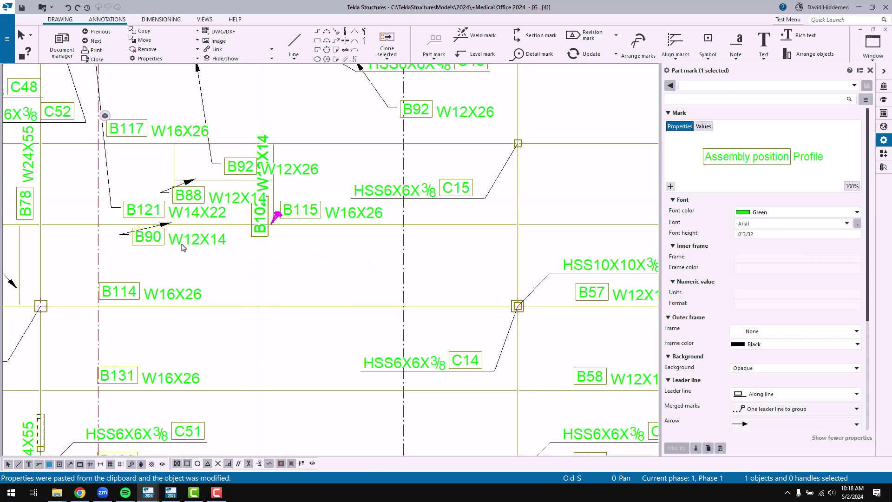
click(186, 246)
key(shift+v)
scroll(428, 276, down, 4)
scroll(428, 276, down, 3)
Paste red text onto the vertical dimension strings, then select the B0(?) W14X22 mark.
scroll(477, 258, up, 3)
click(503, 216)
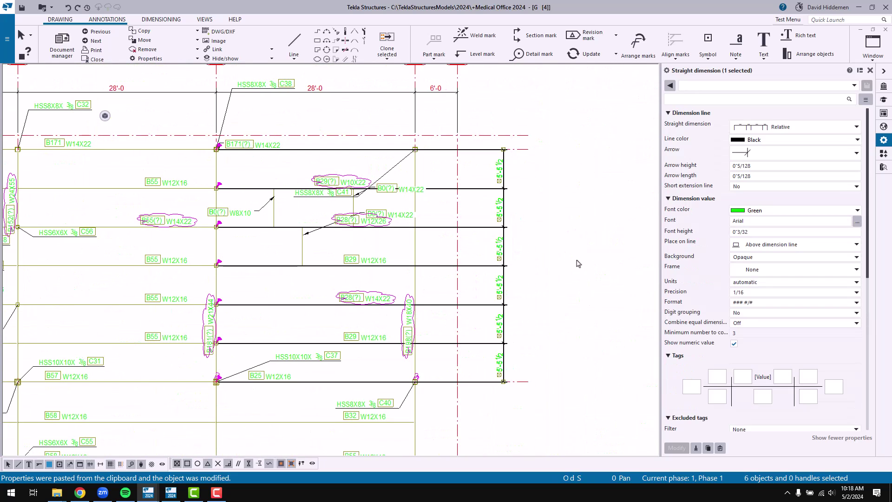
key(shift+v)
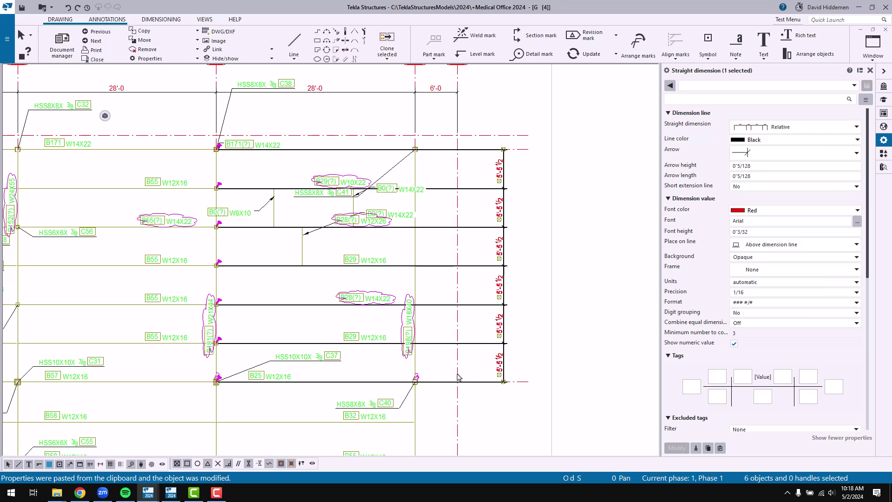
scroll(320, 232, up, 3)
click(320, 231)
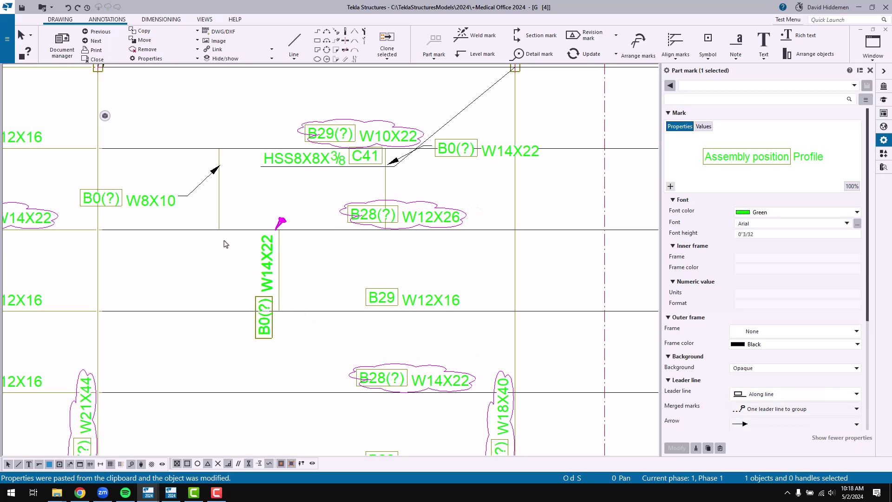
scroll(186, 219, down, 2)
scroll(364, 251, down, 5)
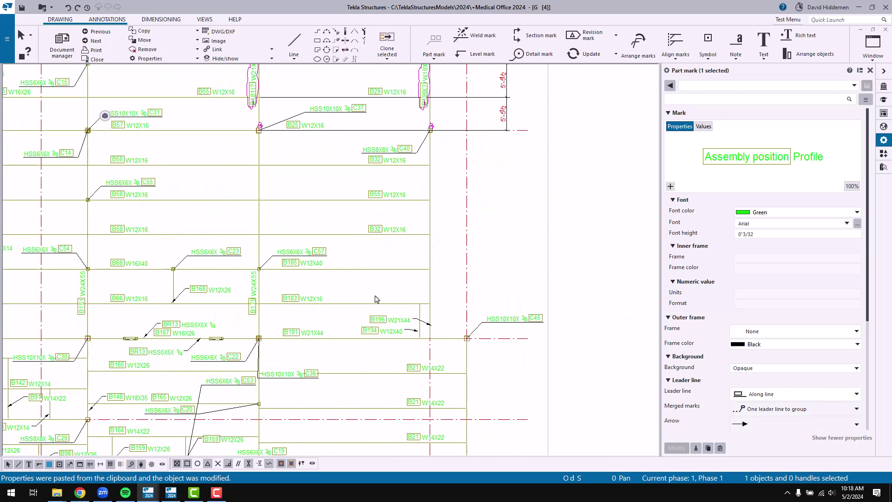
Reposition marks B196 W21X44 and B193 W16X31 beside their gridlines.
click(404, 321)
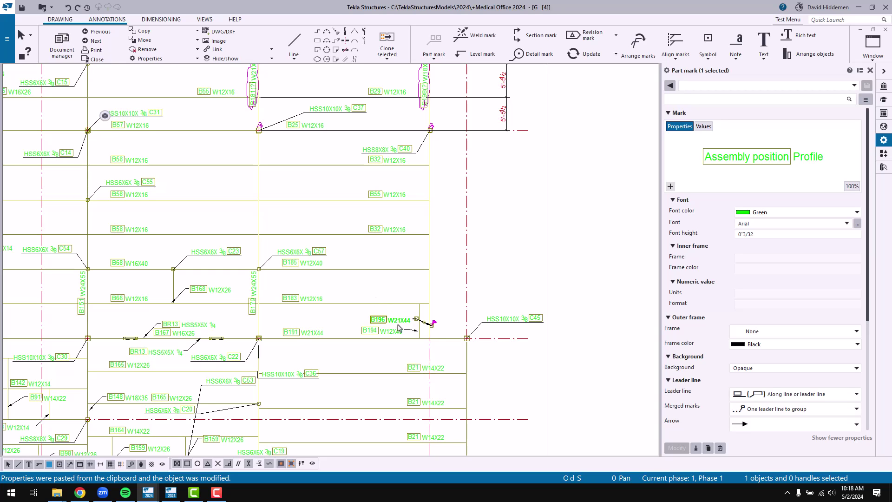
scroll(398, 328, up, 4)
drag(423, 303, 449, 343)
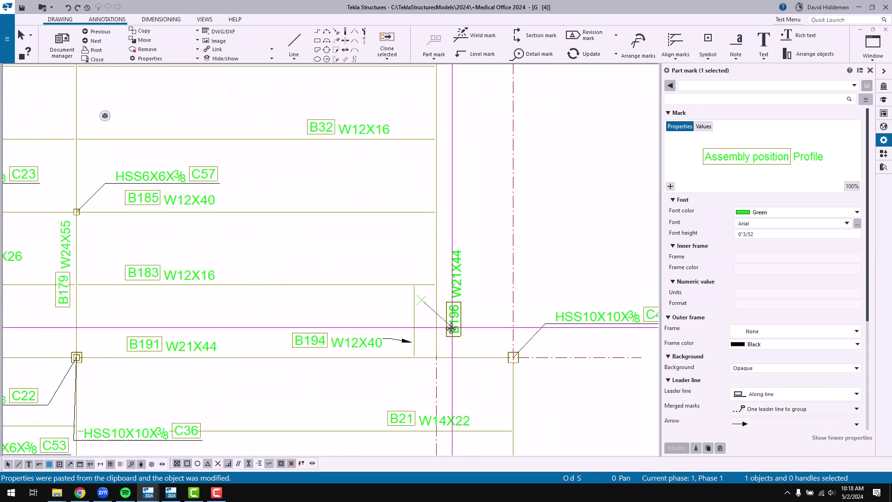
click(485, 266)
scroll(457, 358, down, 3)
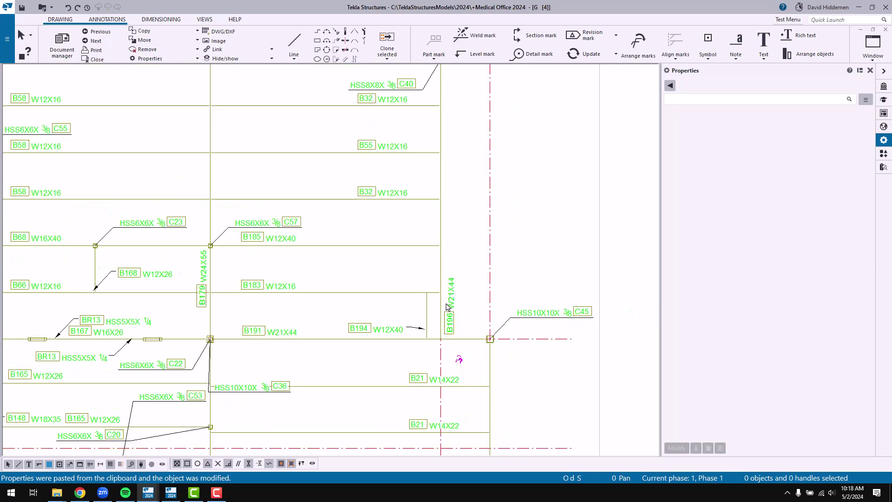
scroll(401, 367, down, 1)
scroll(404, 368, up, 2)
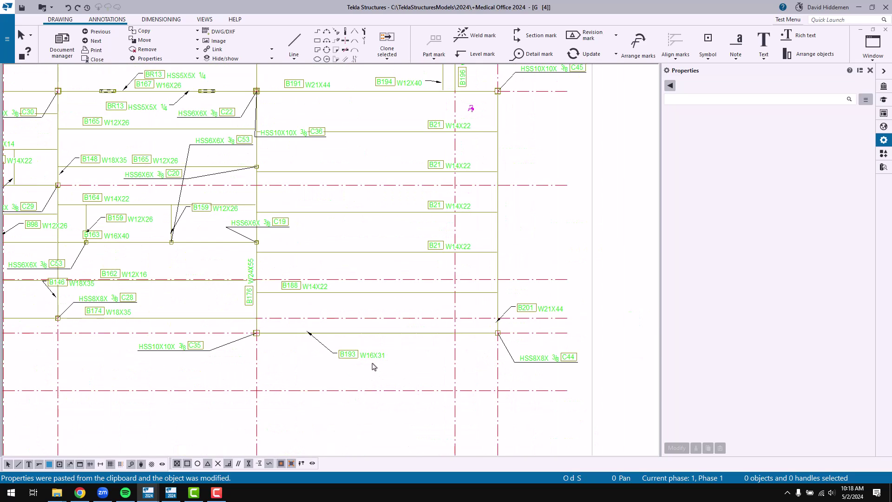
click(370, 357)
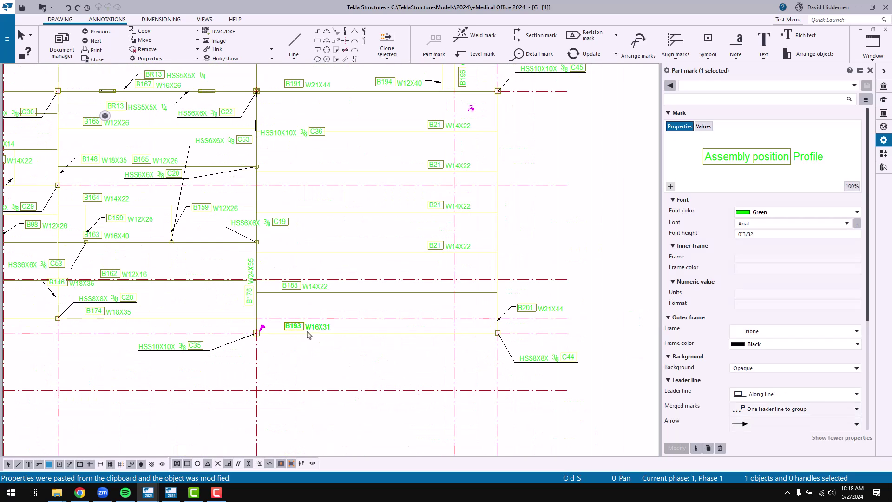
drag(370, 357, 307, 331)
scroll(308, 331, up, 1)
Select mark B201, then paste red text onto the 4'-0½ and 9'-3½ dimensions near gridlines 3.3–3.8.
click(581, 310)
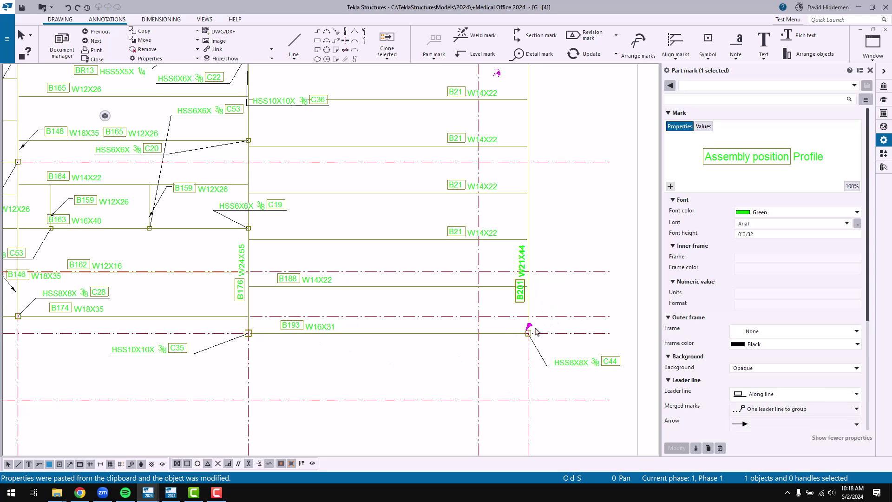
middle_drag(269, 332, 546, 344)
middle_drag(89, 271, 323, 298)
middle_drag(272, 214, 289, 240)
ctrl+click(292, 233)
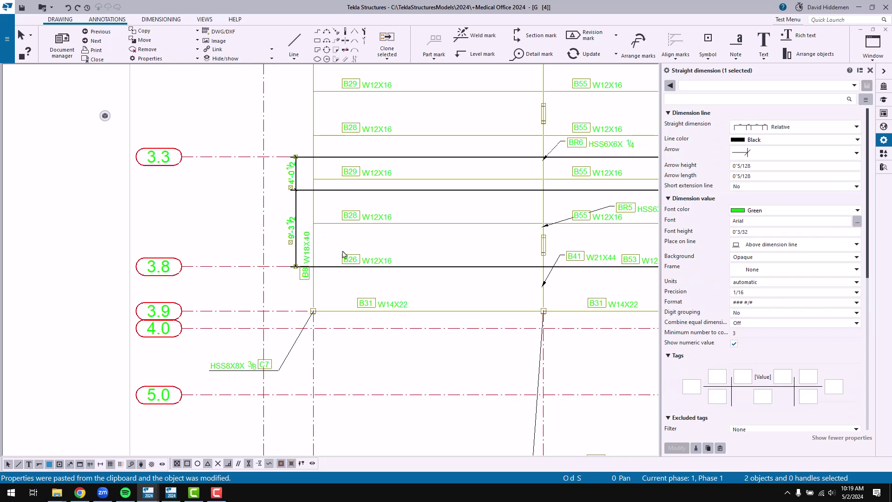
key(ctrl+v)
scroll(293, 174, up, 3)
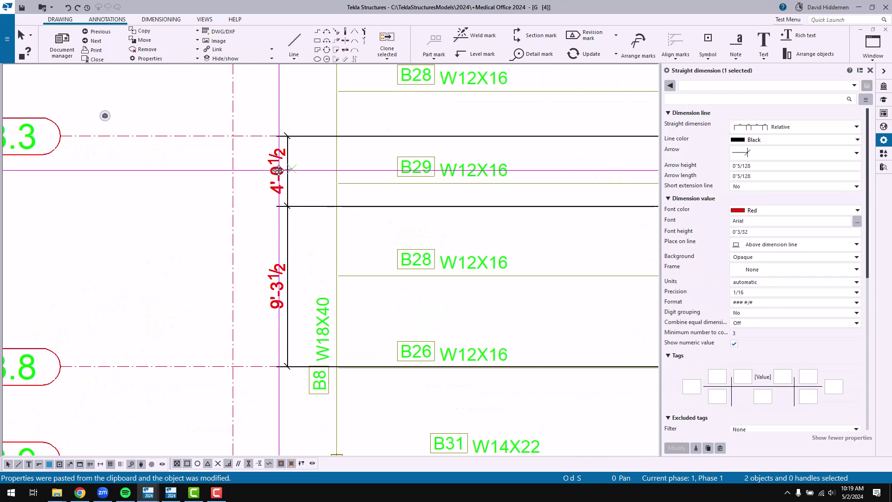
click(293, 110)
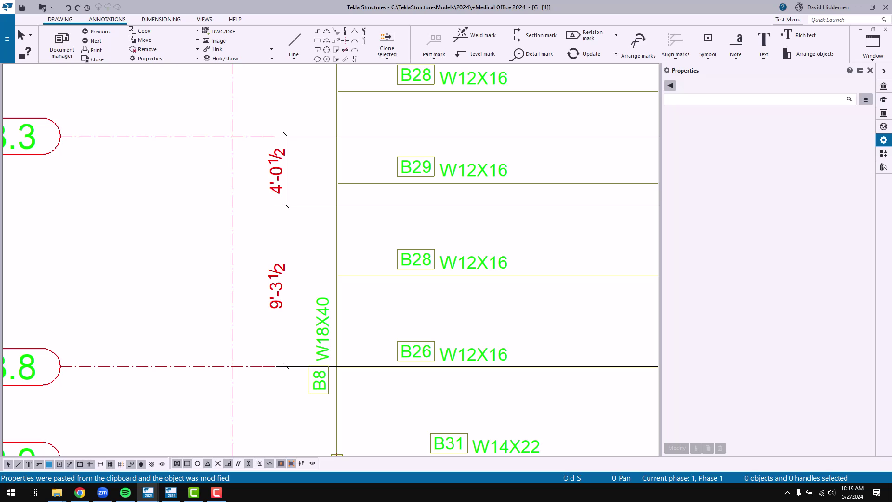
Keep the changes when closing the drawing, then maximize the G [1] drawing window.
key(ctrl+w)
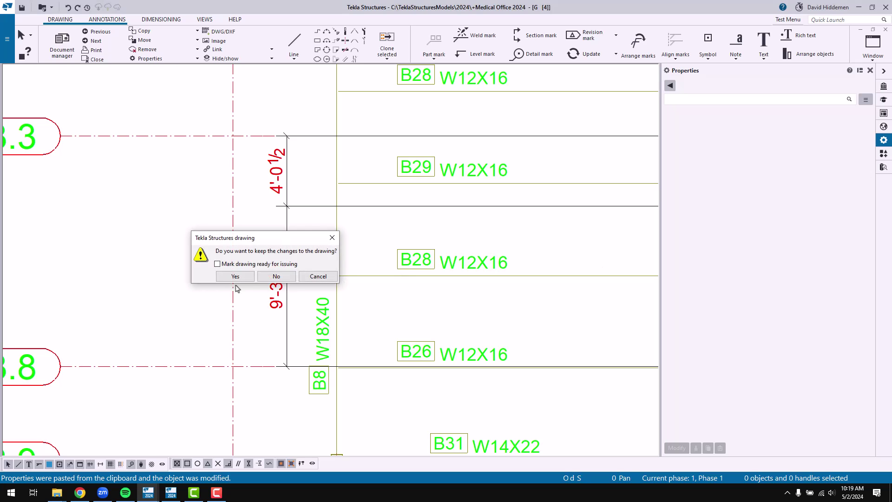
click(227, 279)
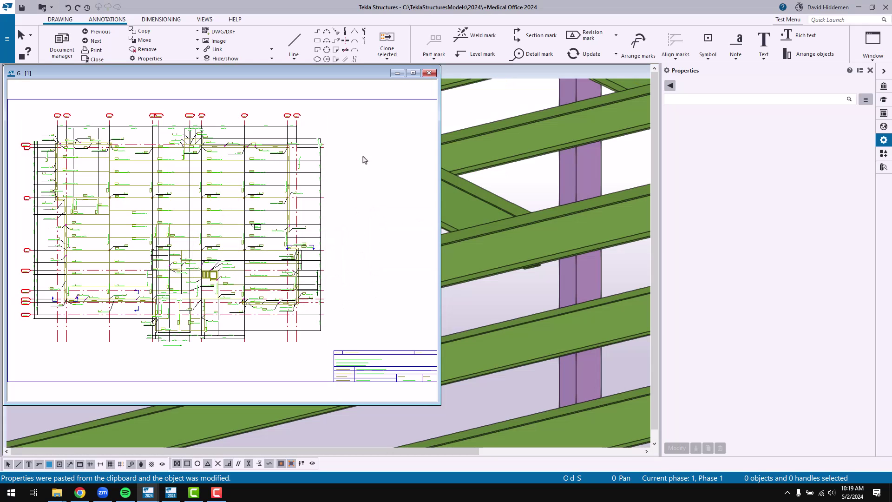
click(409, 72)
scroll(469, 199, up, 10)
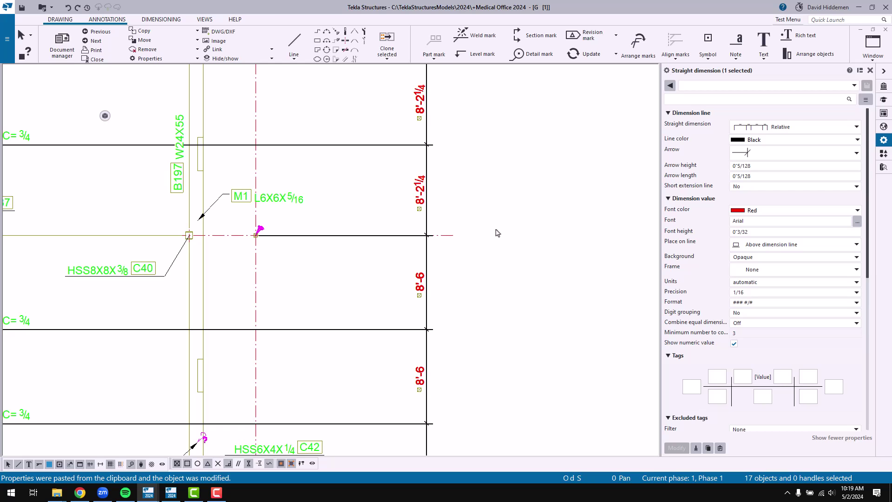
Zoom out to the full G [1] framing plan sheet and close the Properties pane.
scroll(497, 233, down, 10)
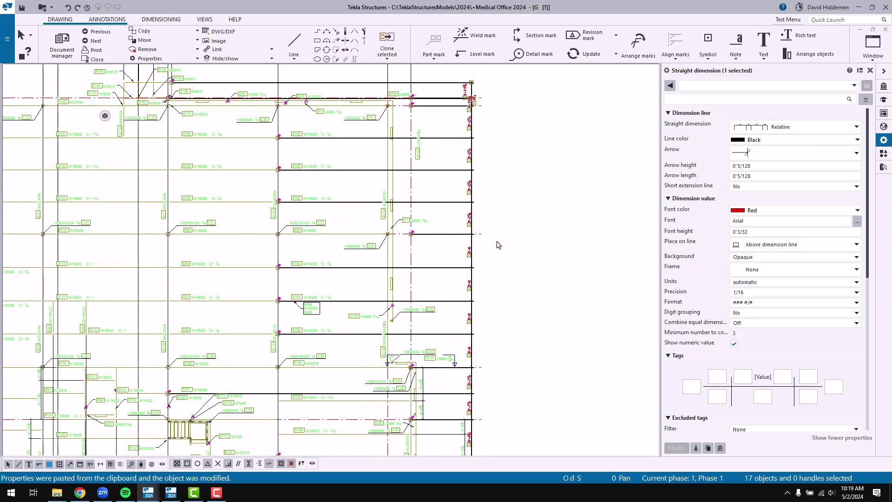
key(Escape)
middle_drag(570, 240, 602, 219)
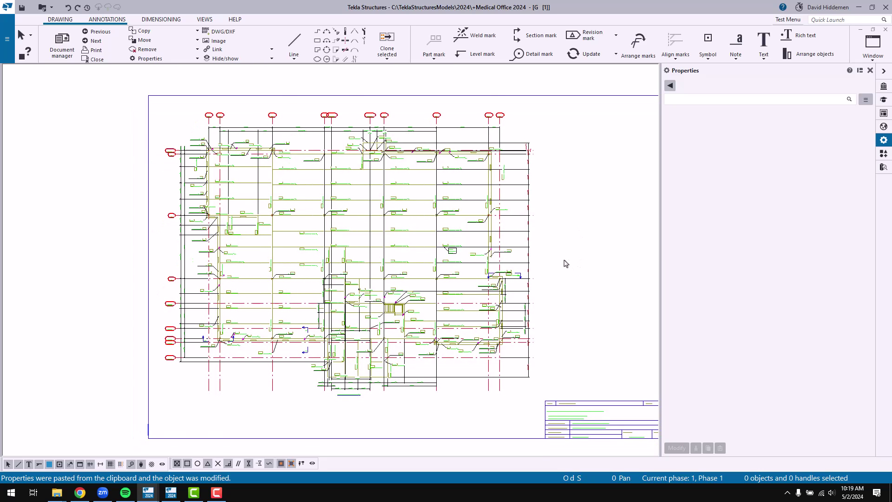
scroll(566, 264, up, 1)
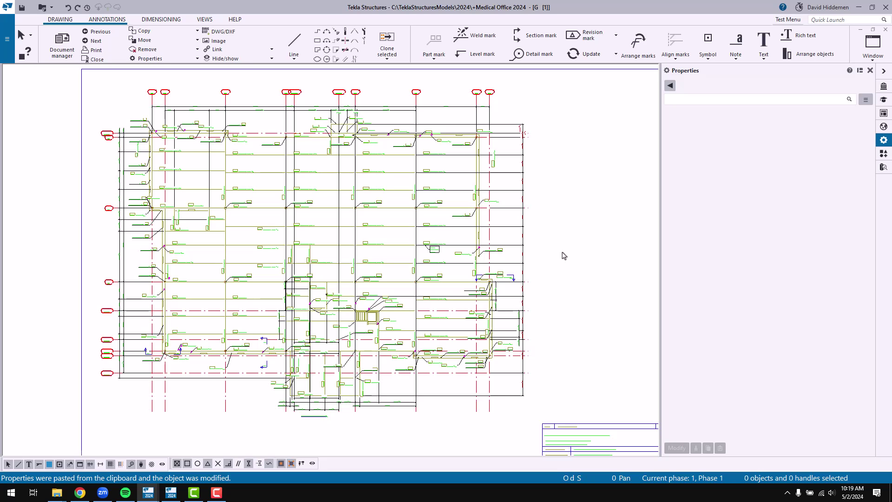
click(870, 70)
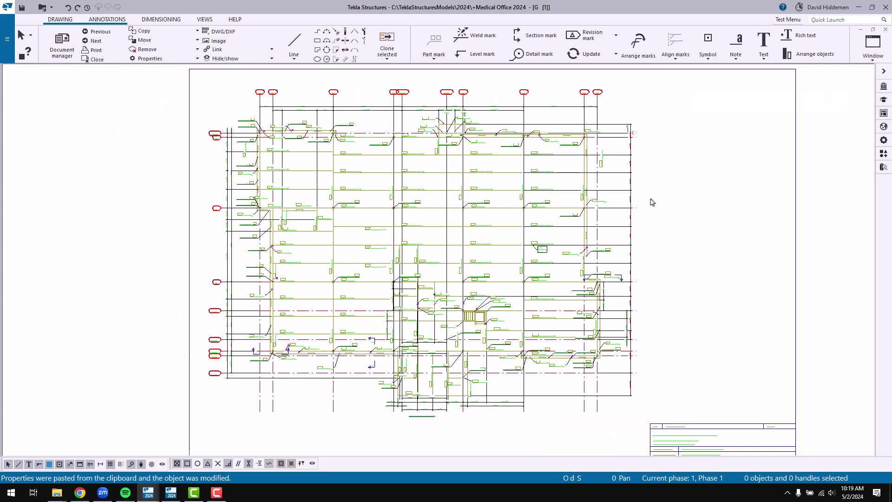